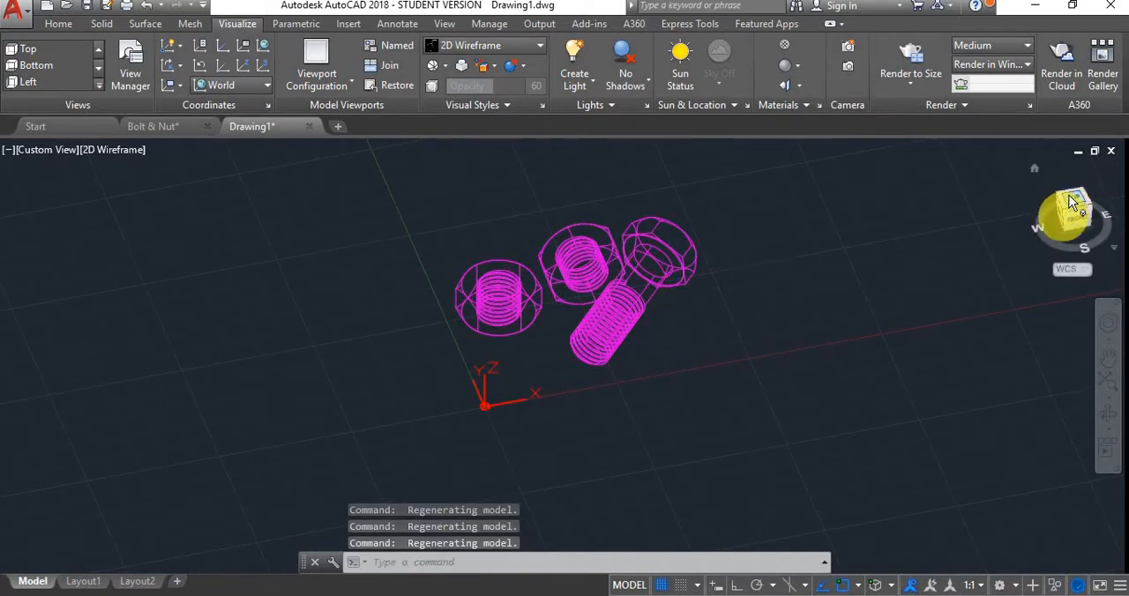
Draw a large rectangular planar surface around the bolt and nuts in the Top view with PLANESURF
click(1072, 196)
scroll(654, 241, down, 5)
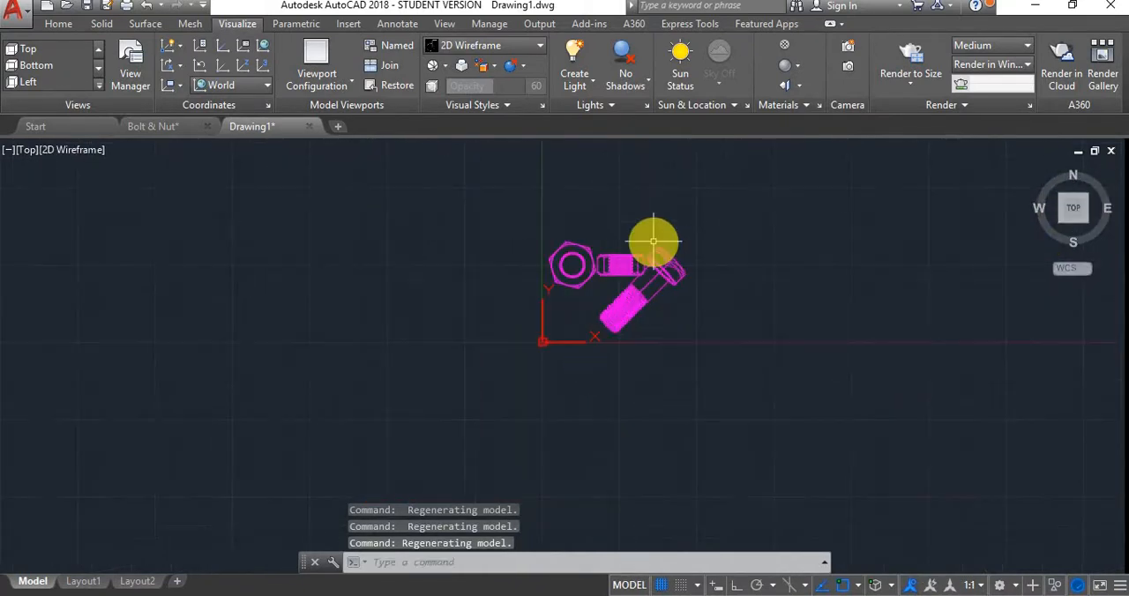
scroll(654, 240, up, 3)
scroll(574, 272, down, 7)
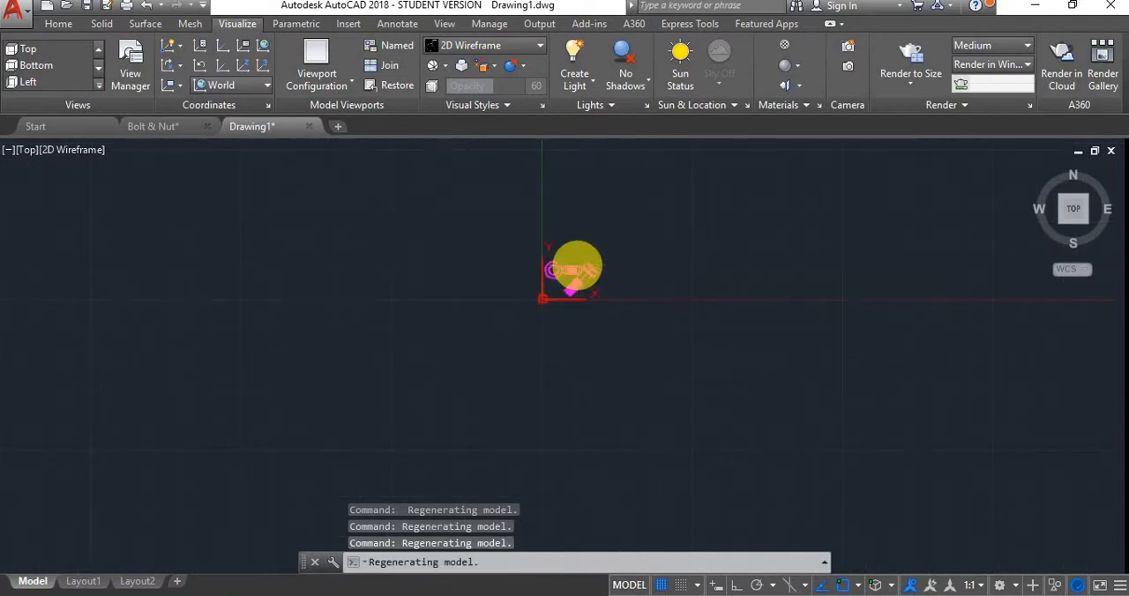
scroll(577, 267, down, 2)
mouse_move(578, 278)
middle_down()
mouse_move(522, 270)
mouse_move(496, 284)
middle_up()
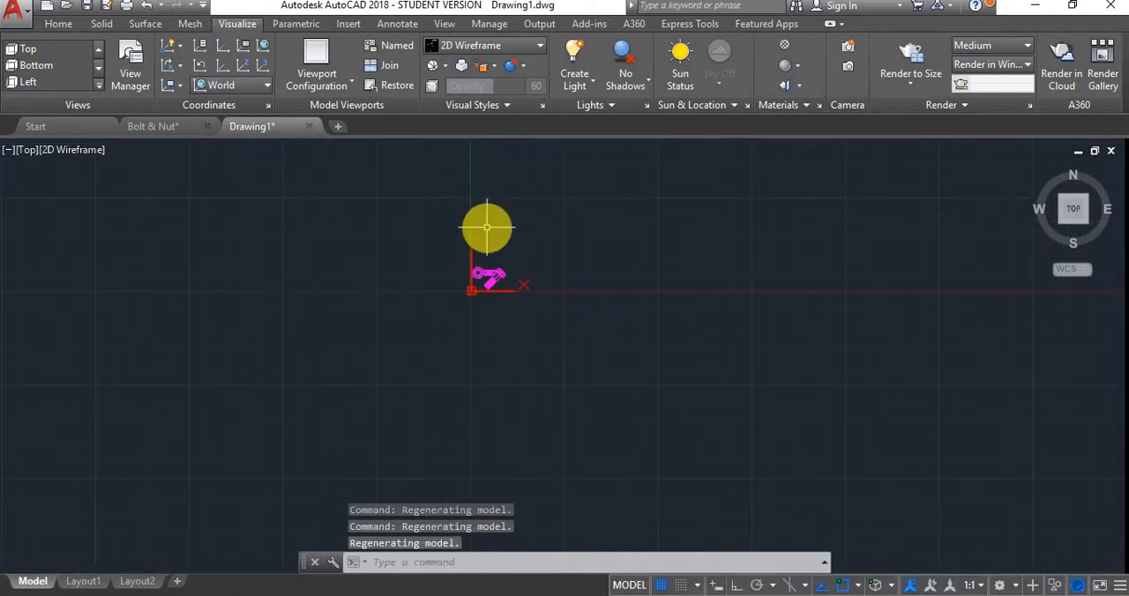
text(p)
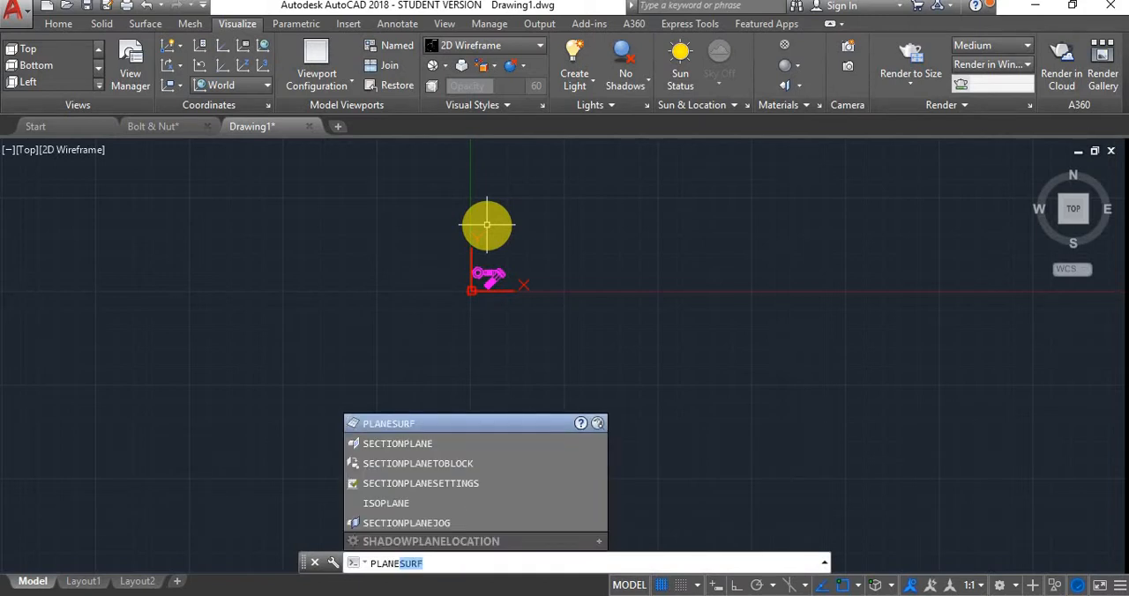
key(Return)
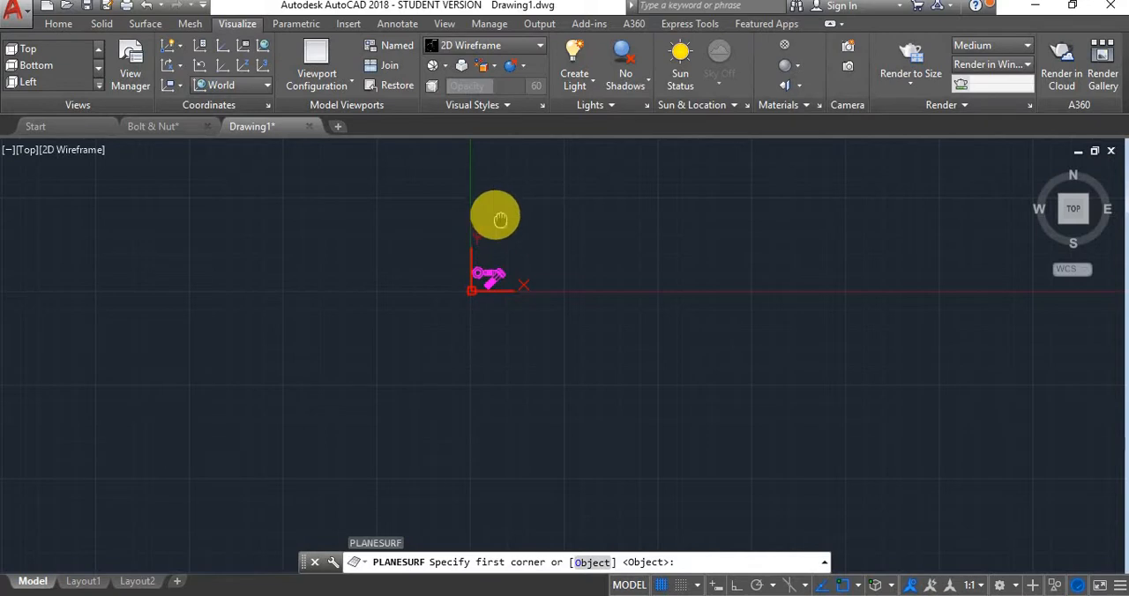
middle_drag(494, 220, 511, 282)
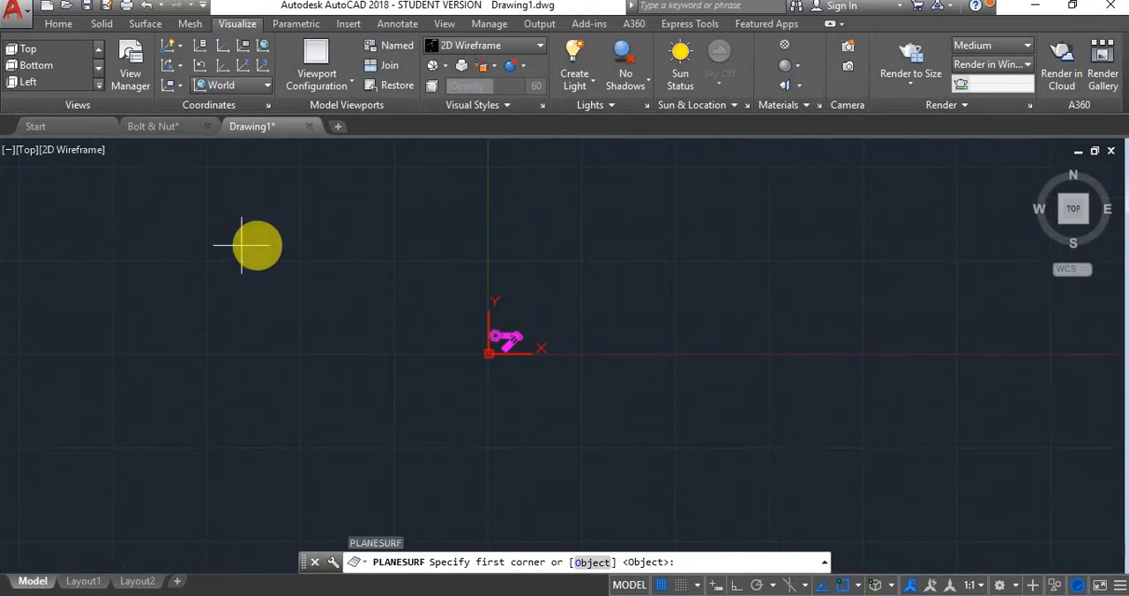
click(102, 167)
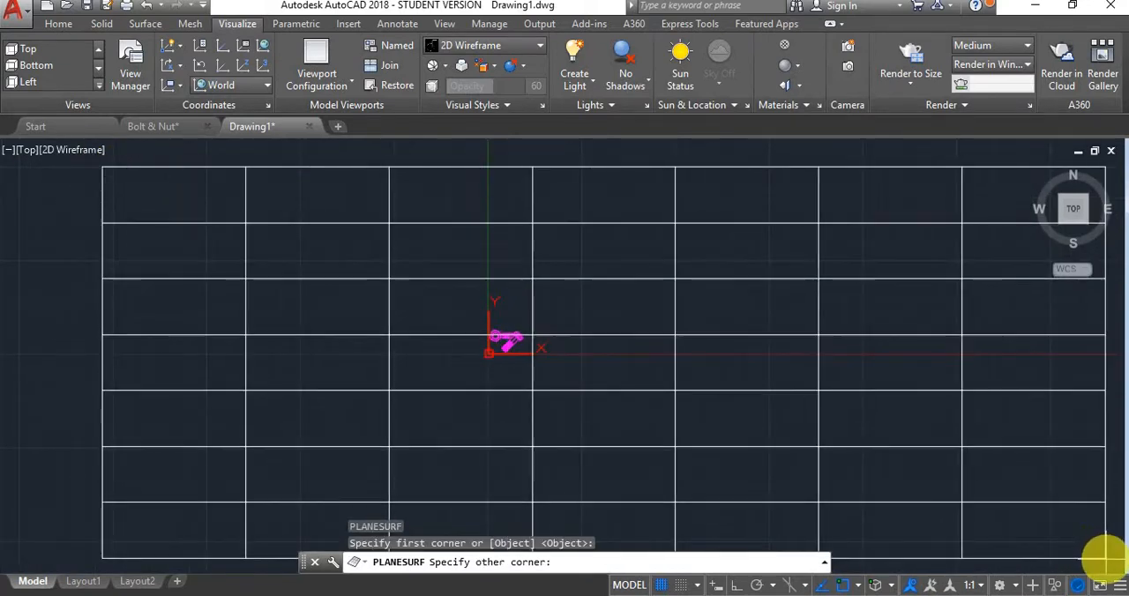
click(1087, 562)
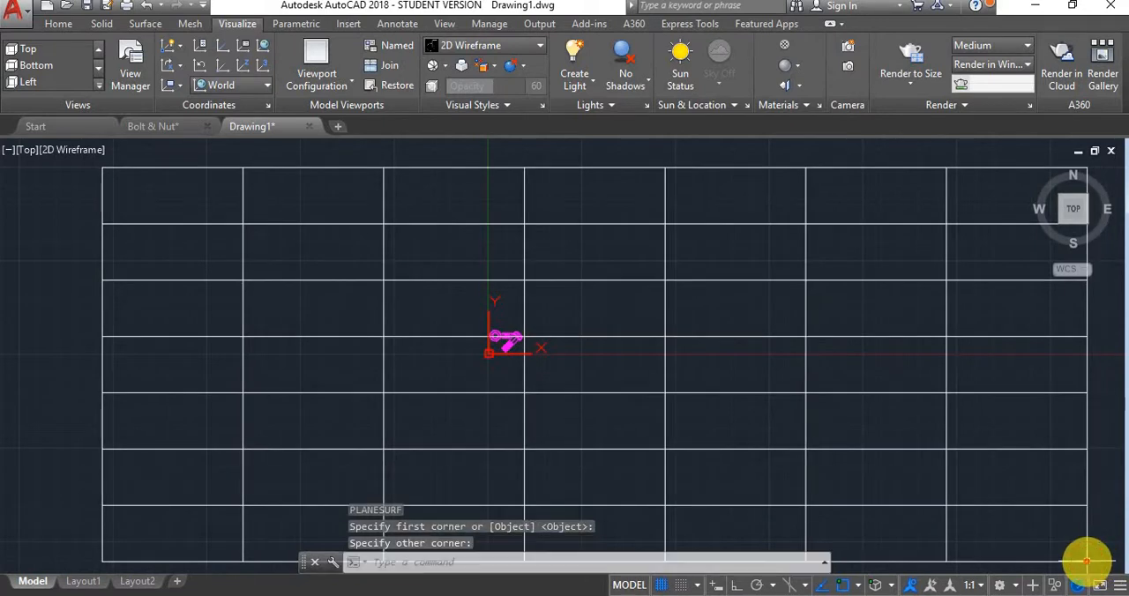
Examine the planar surface and how the bolt and nuts sit on it, from above and at an angle
scroll(561, 316, down, 5)
scroll(569, 313, up, 2)
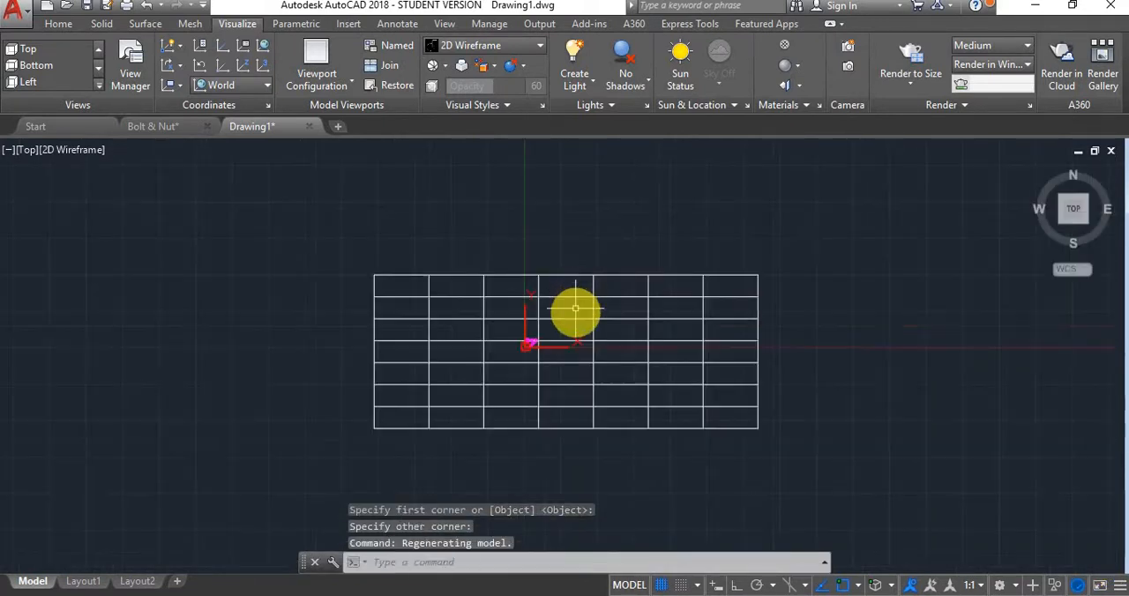
scroll(446, 378, up, 4)
scroll(444, 335, down, 4)
scroll(508, 389, up, 4)
scroll(375, 313, down, 4)
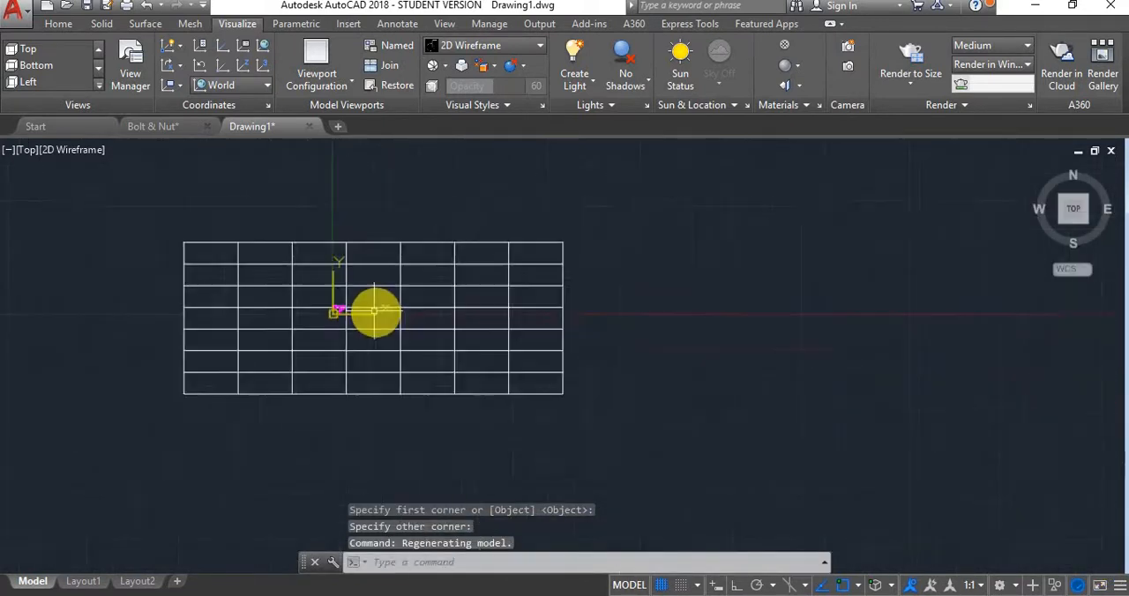
scroll(494, 347, down, 2)
scroll(378, 332, up, 3)
scroll(335, 268, up, 1)
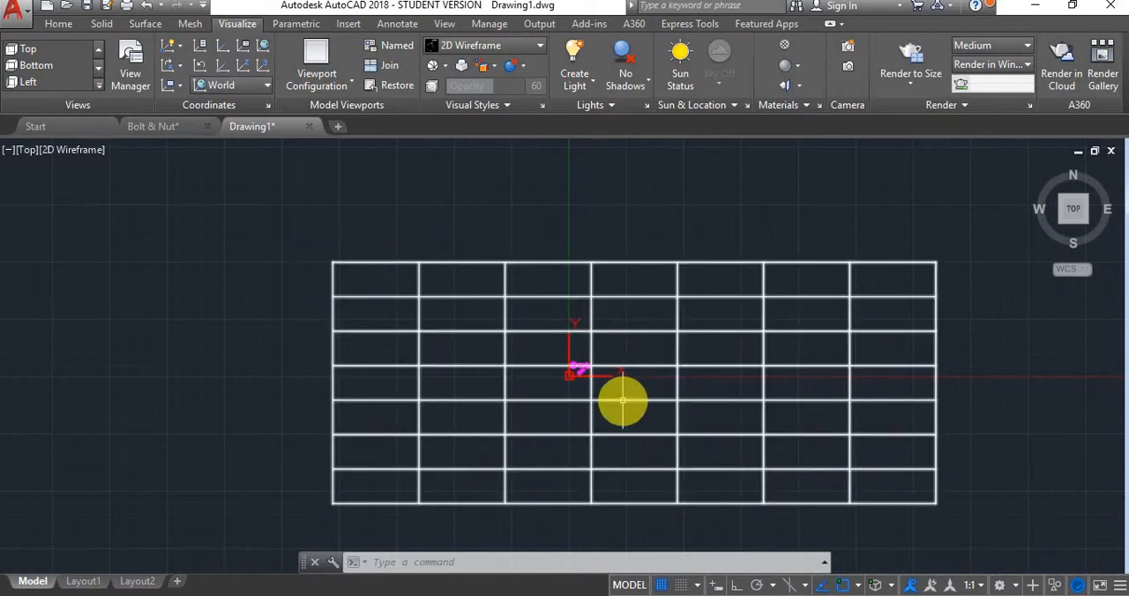
scroll(565, 388, up, 8)
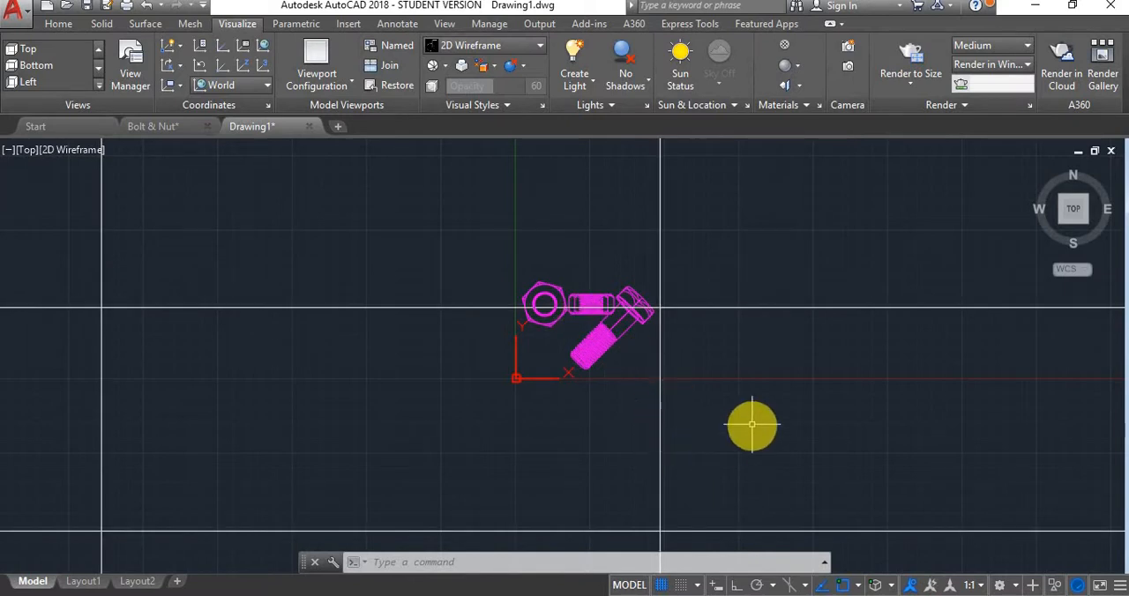
scroll(614, 260, up, 2)
scroll(614, 260, down, 3)
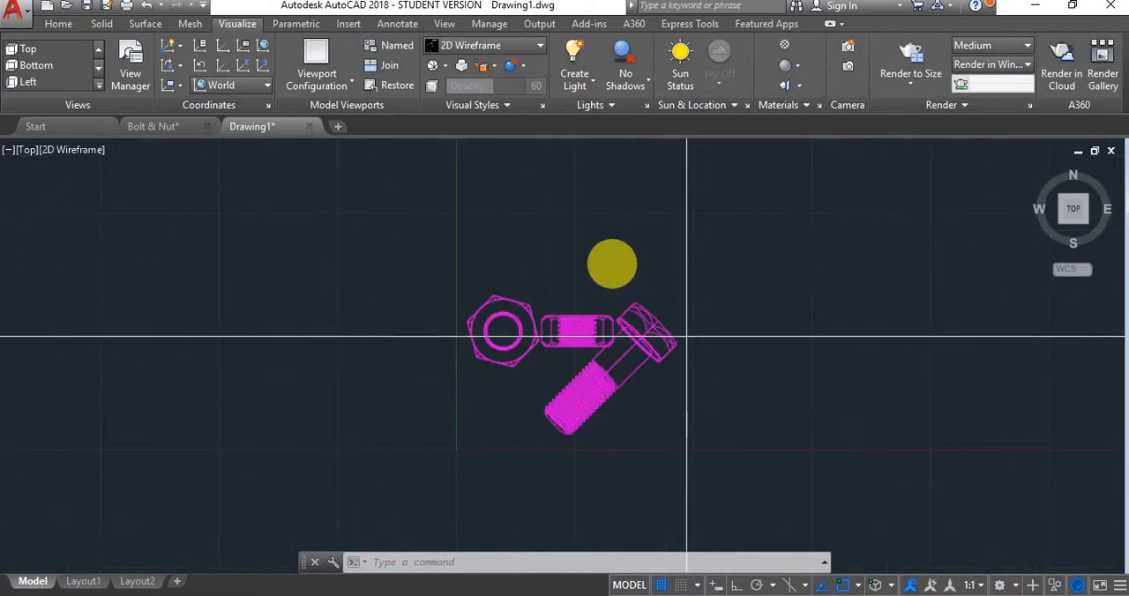
shift+middle_drag(605, 352, 624, 240)
shift+middle_drag(572, 211, 598, 215)
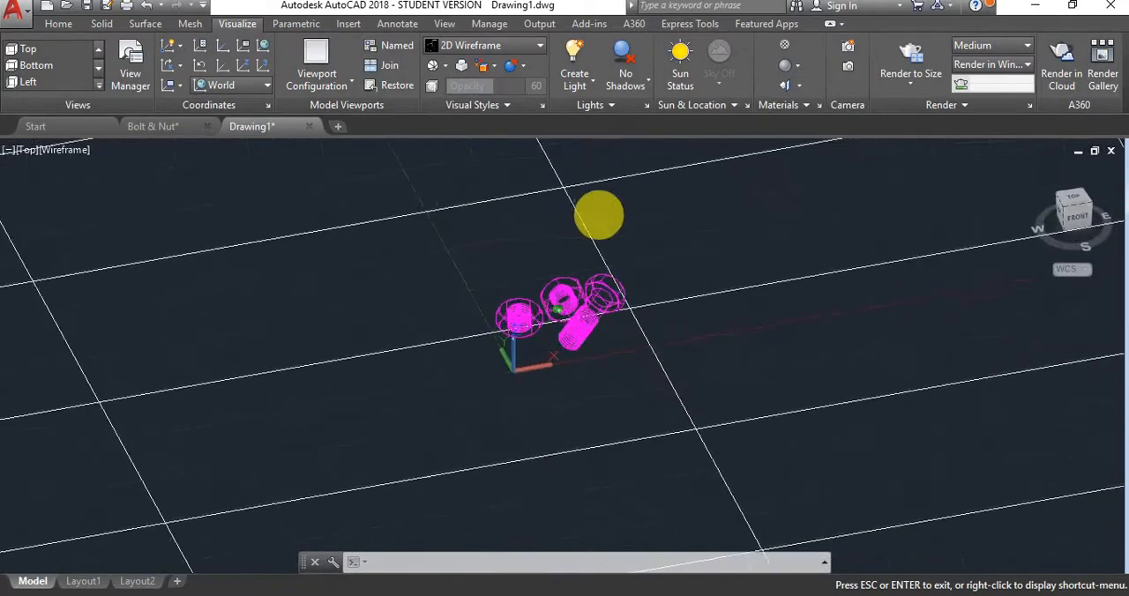
Return to the Top view and split model space into the "Three: Right" viewport configuration
click(1082, 200)
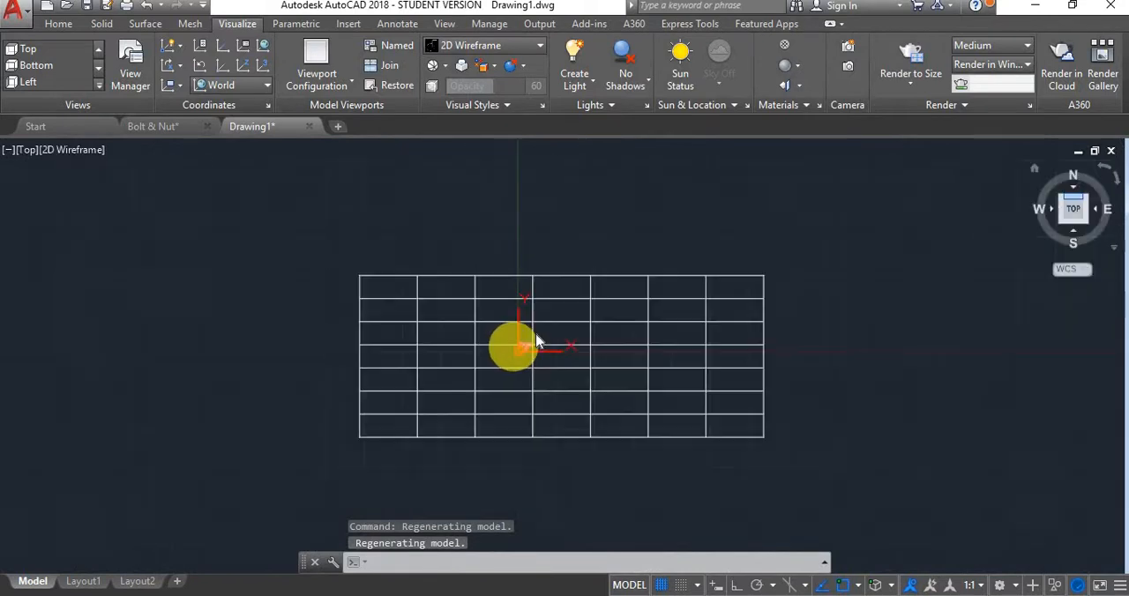
scroll(521, 349, up, 10)
text(viewport)
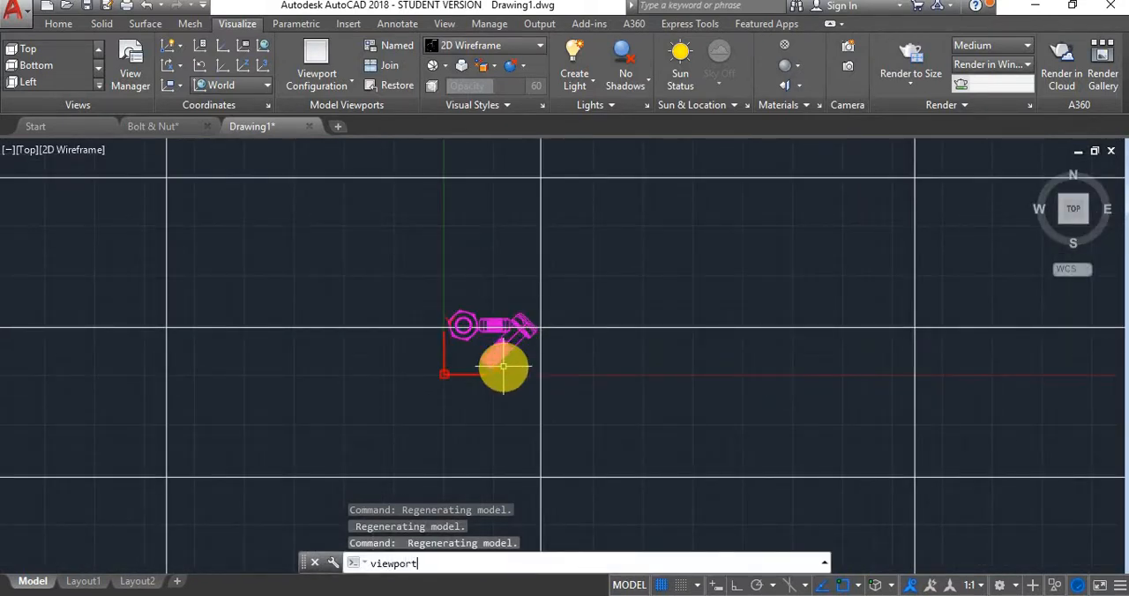
text(s)
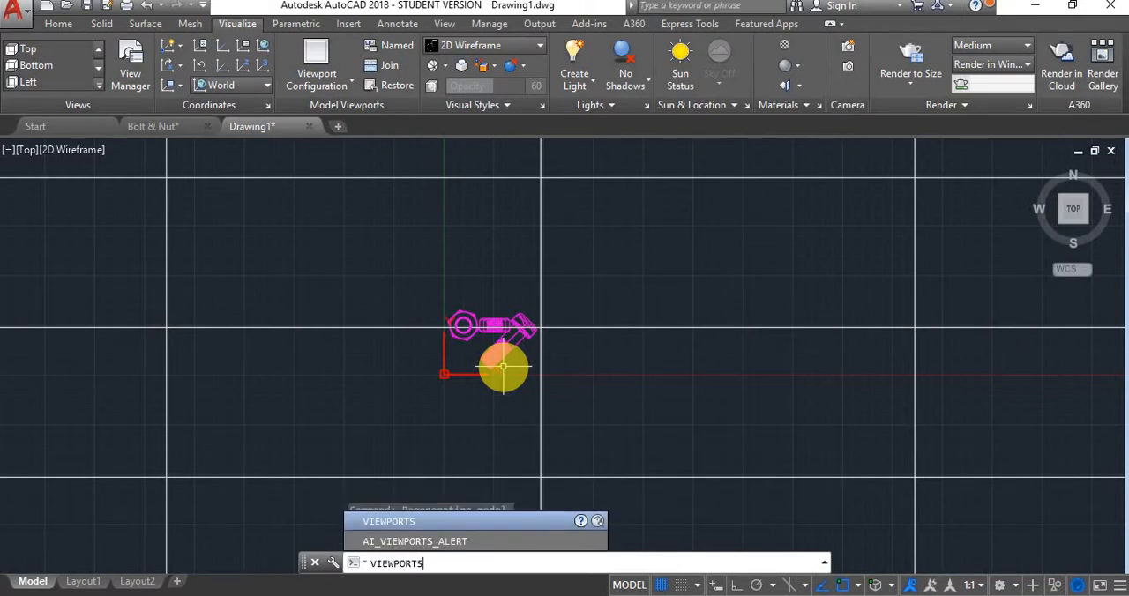
click(424, 530)
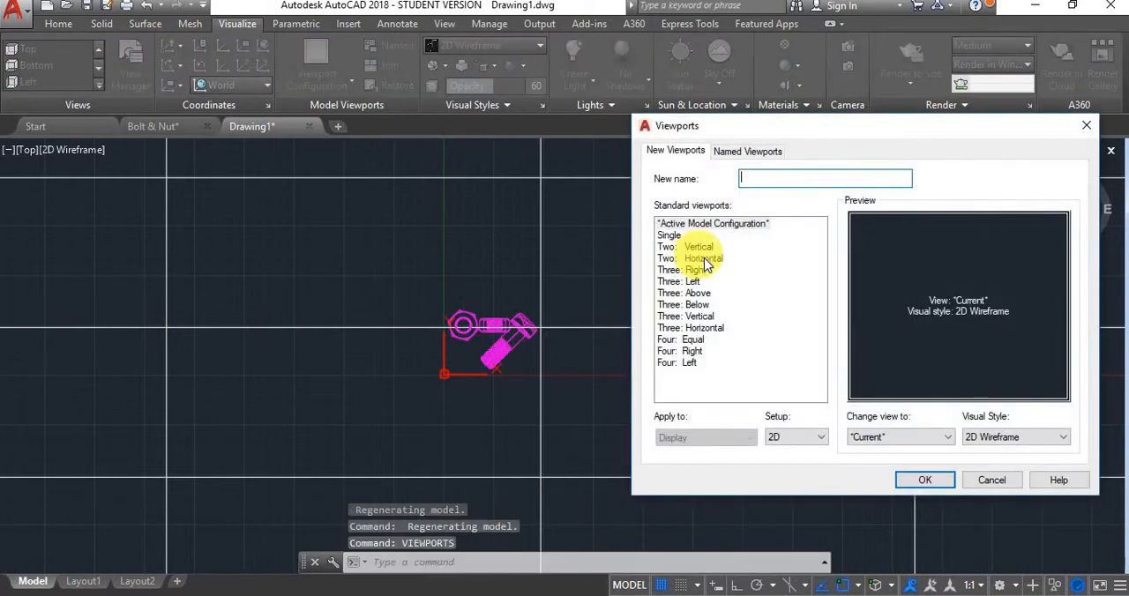
click(697, 270)
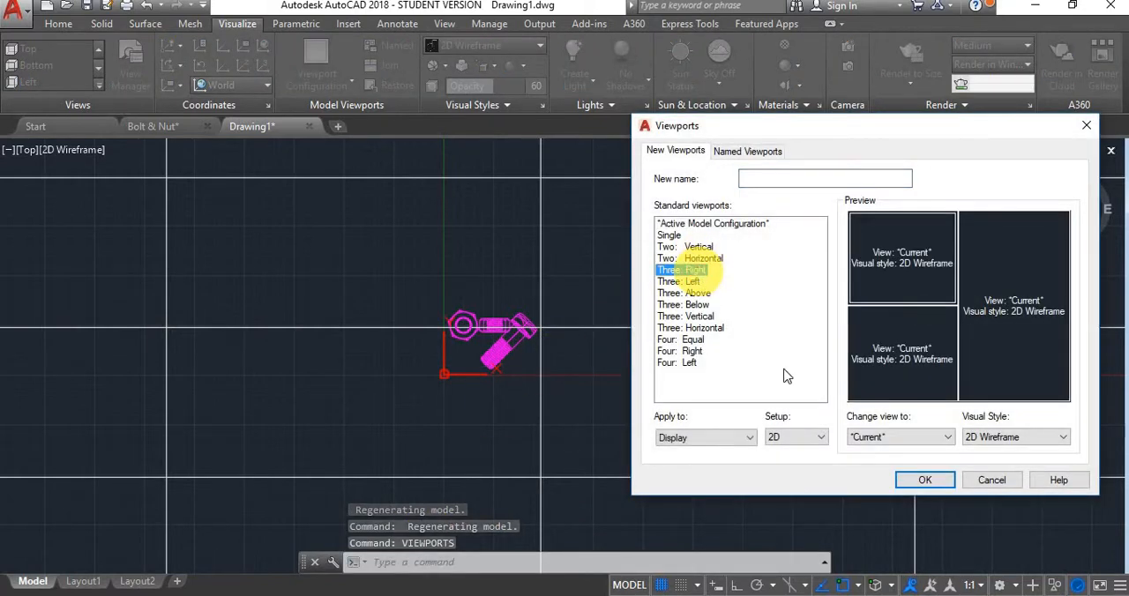
click(915, 475)
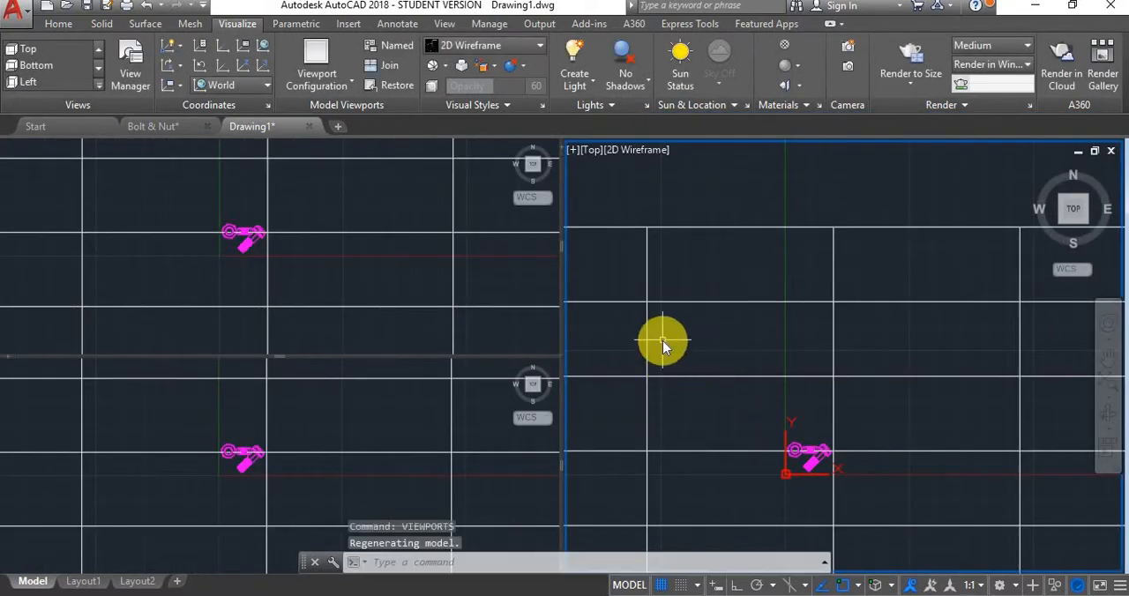
Set the lower of the two small viewports to the Front view and enlarge the bolt and nuts in it
click(347, 264)
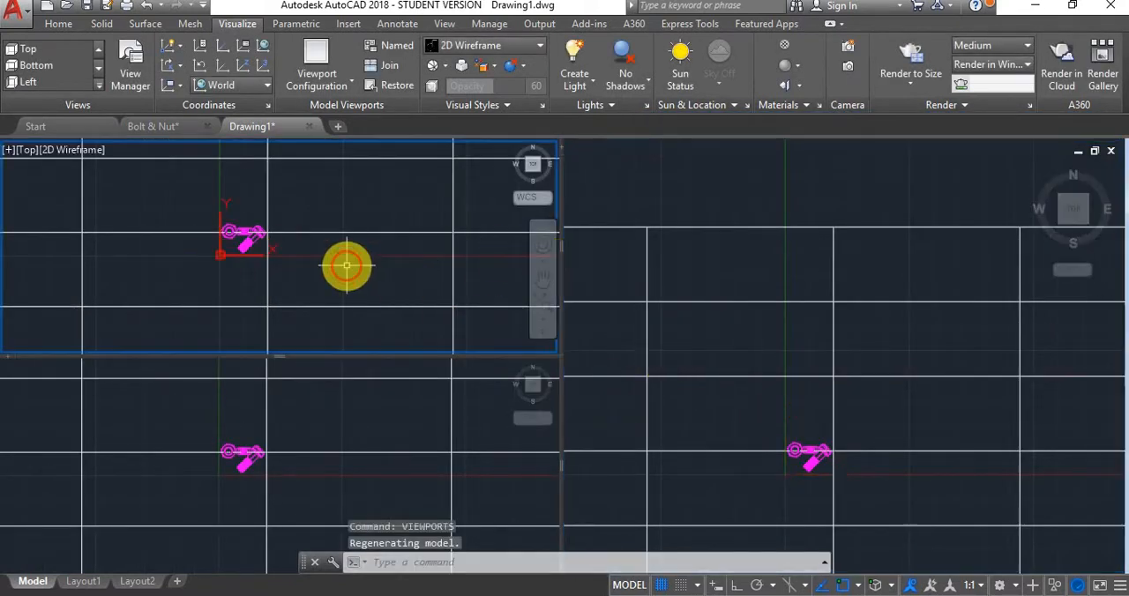
click(330, 234)
click(330, 234)
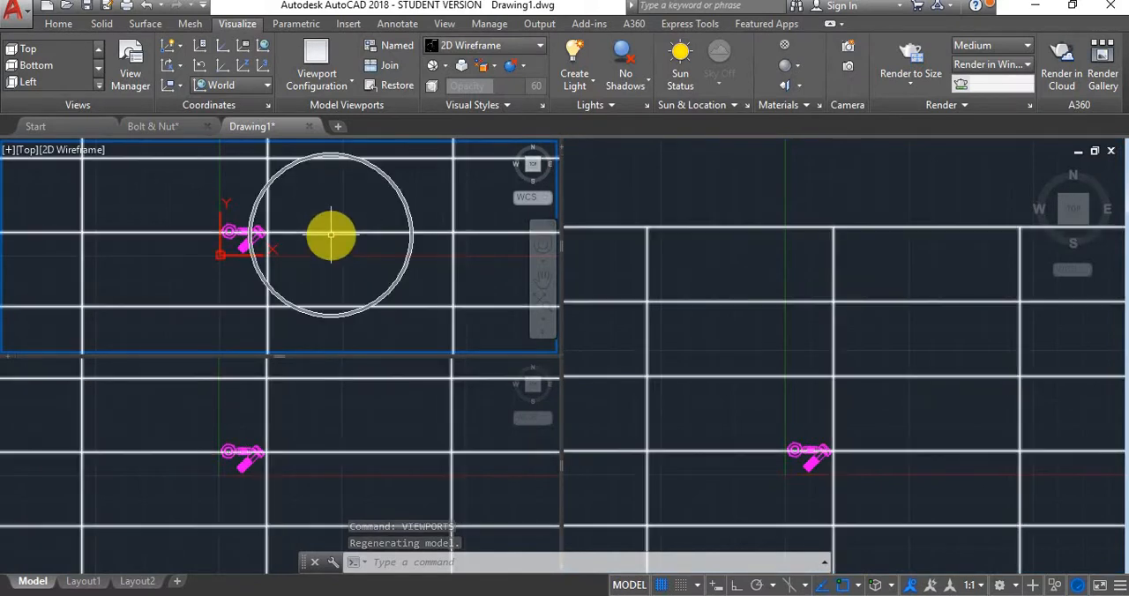
click(307, 434)
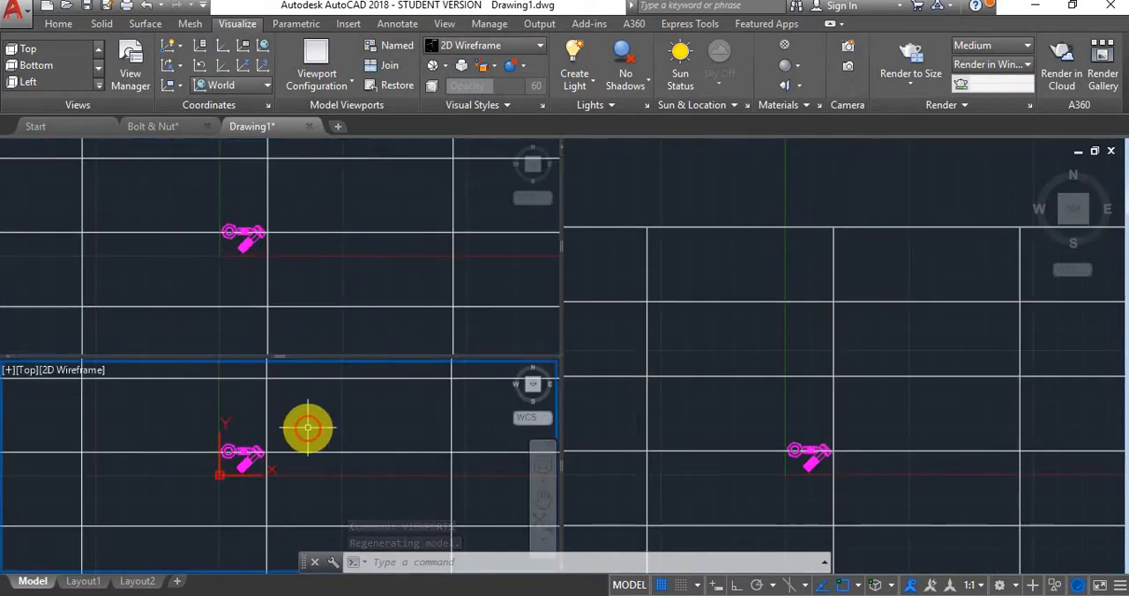
click(538, 402)
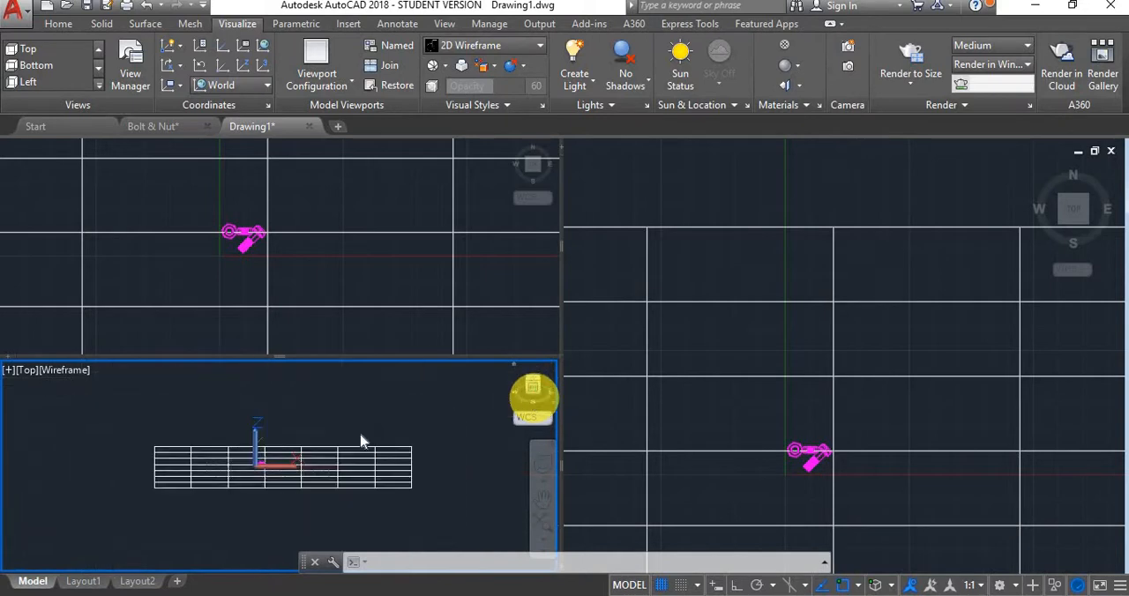
scroll(181, 432, up, 4)
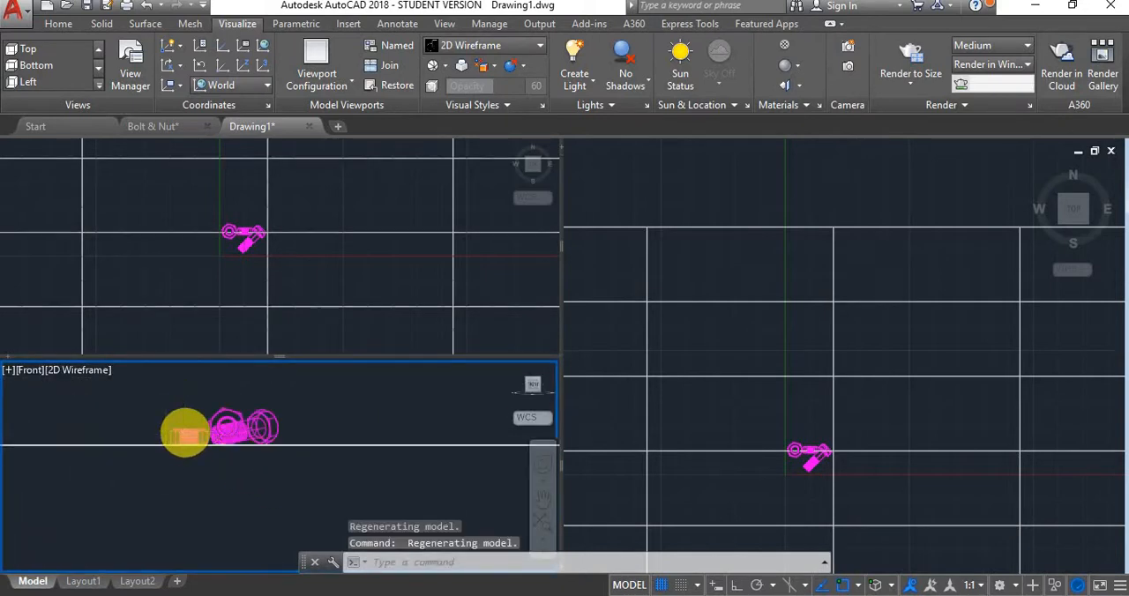
scroll(192, 421, up, 3)
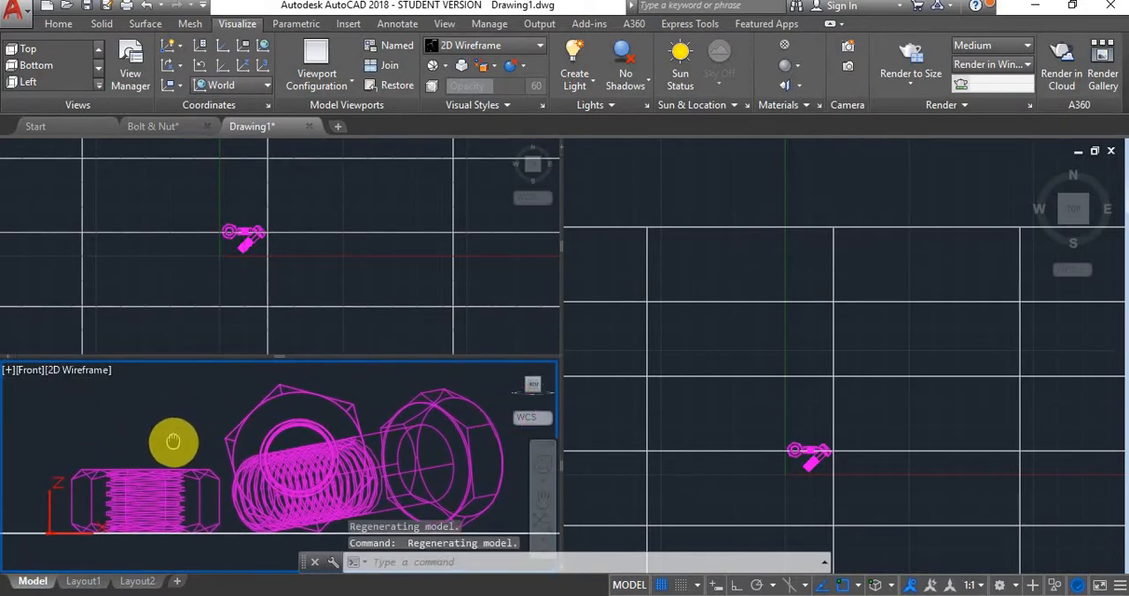
Orbit the large viewport to an angled 3D view of the bolt and nuts seen from the back
click(874, 318)
scroll(834, 336, down, 5)
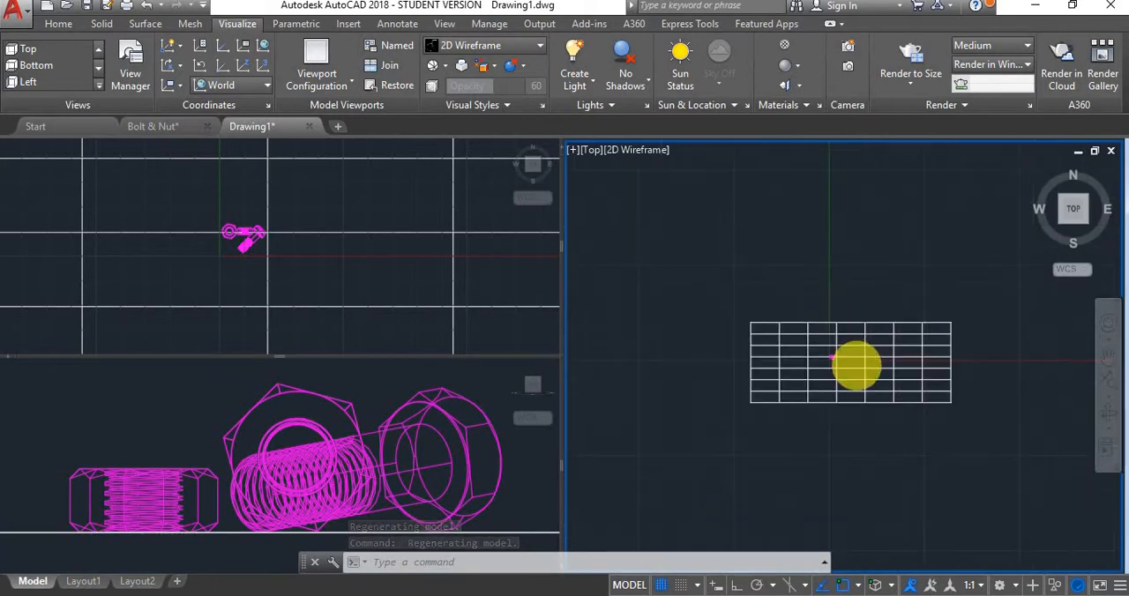
scroll(796, 342, up, 5)
shift+middle_drag(796, 341, 847, 403)
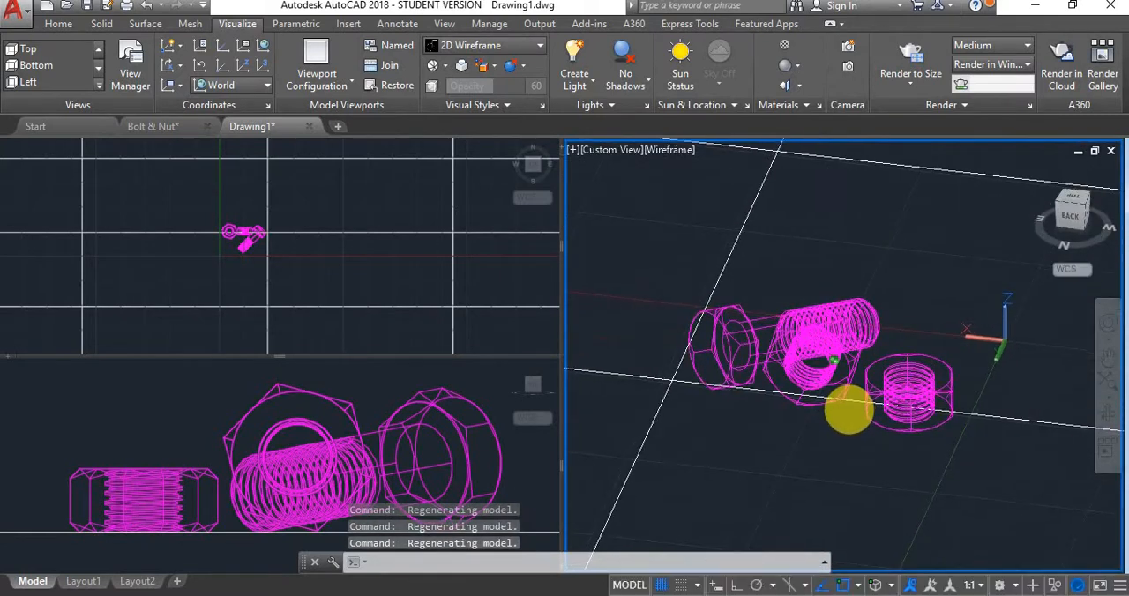
Apply the Realistic visual style to the large 3D viewport
click(842, 202)
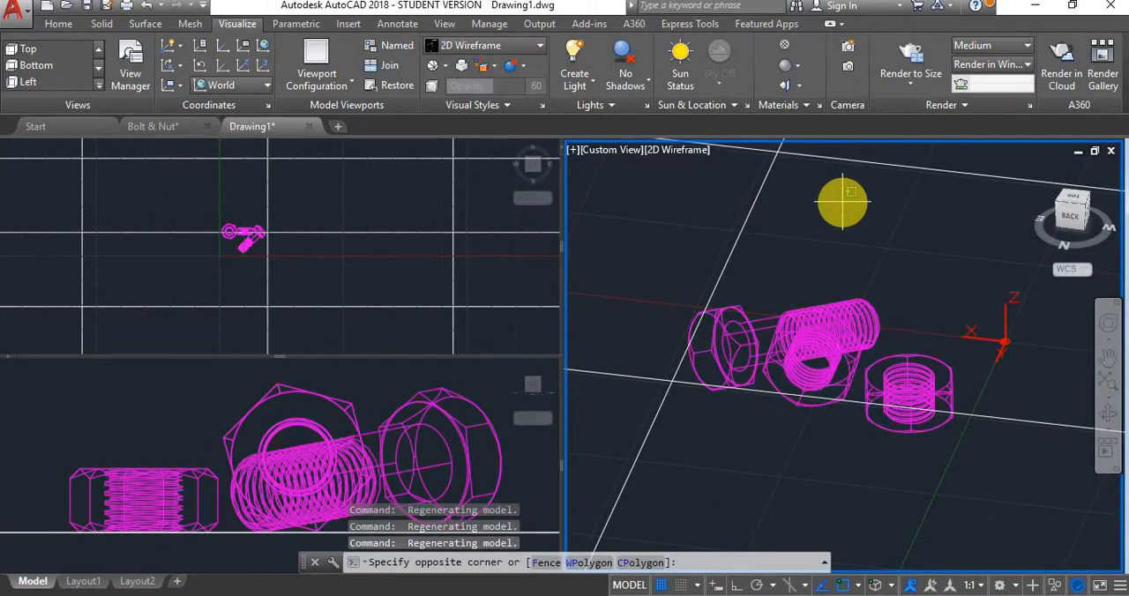
click(933, 328)
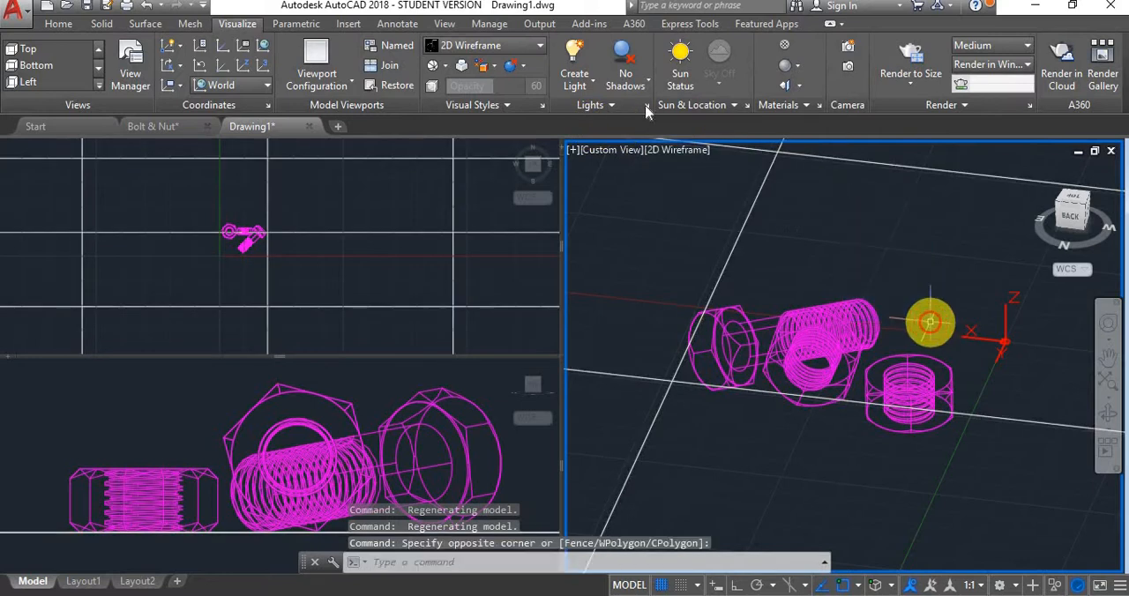
click(538, 47)
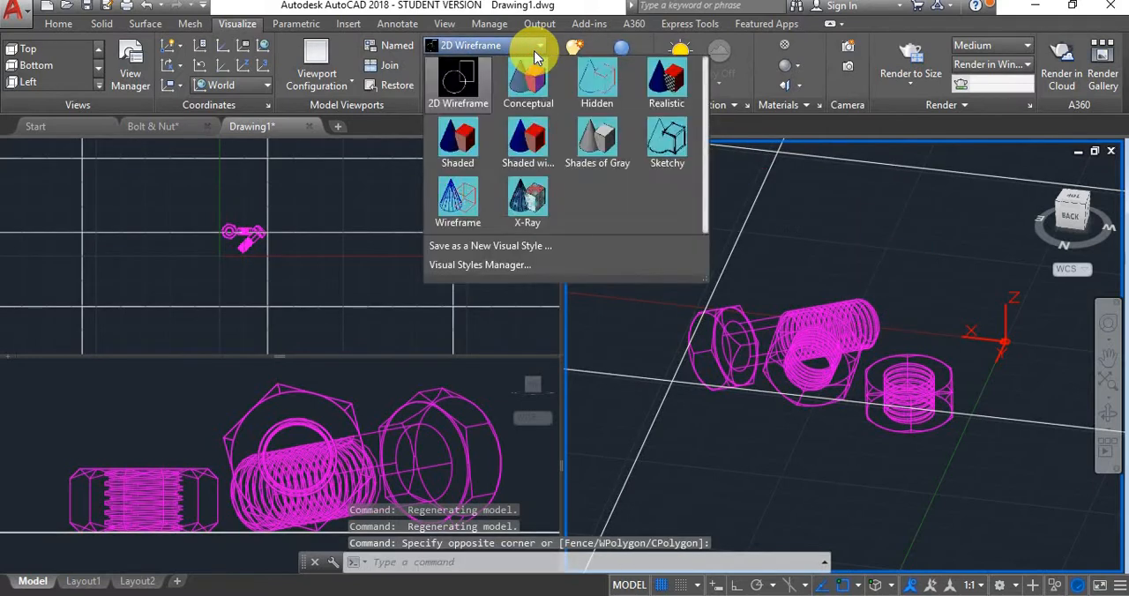
click(677, 93)
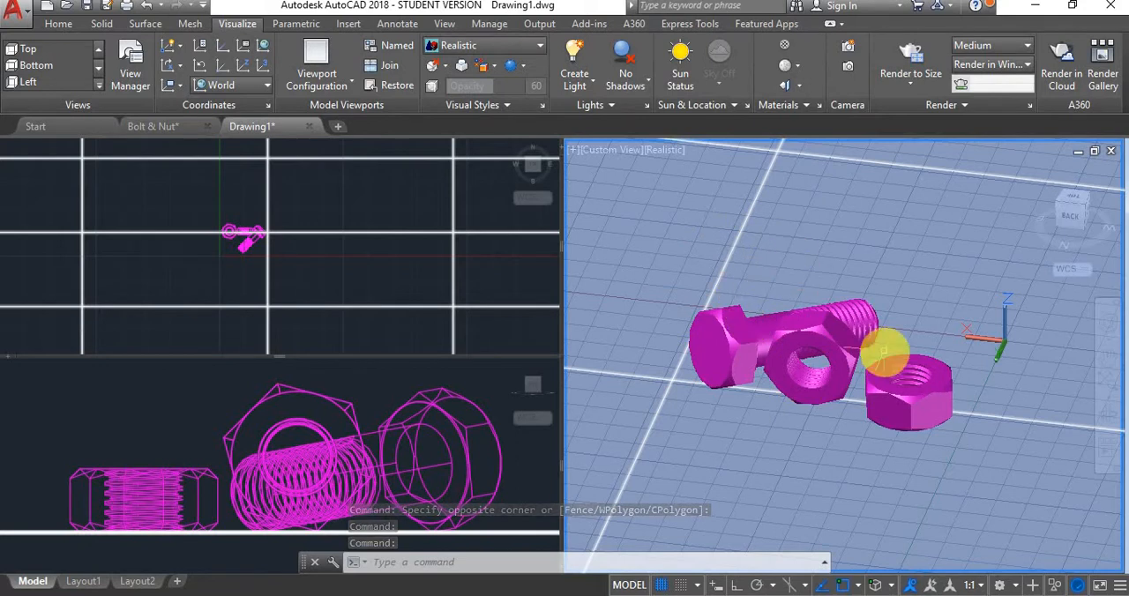
click(891, 361)
key(Escape)
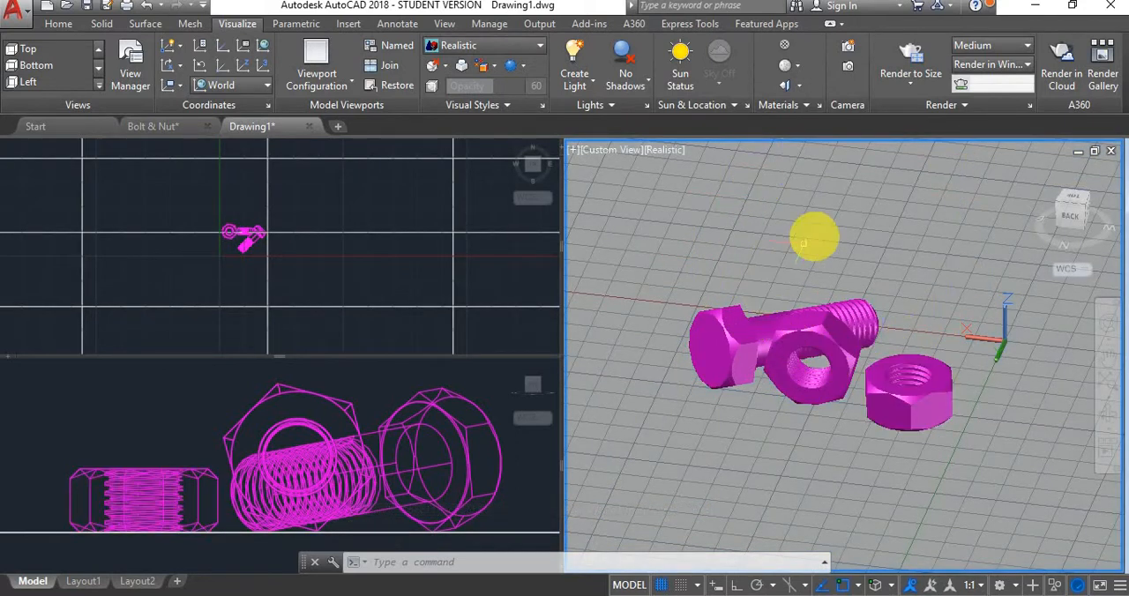
click(740, 245)
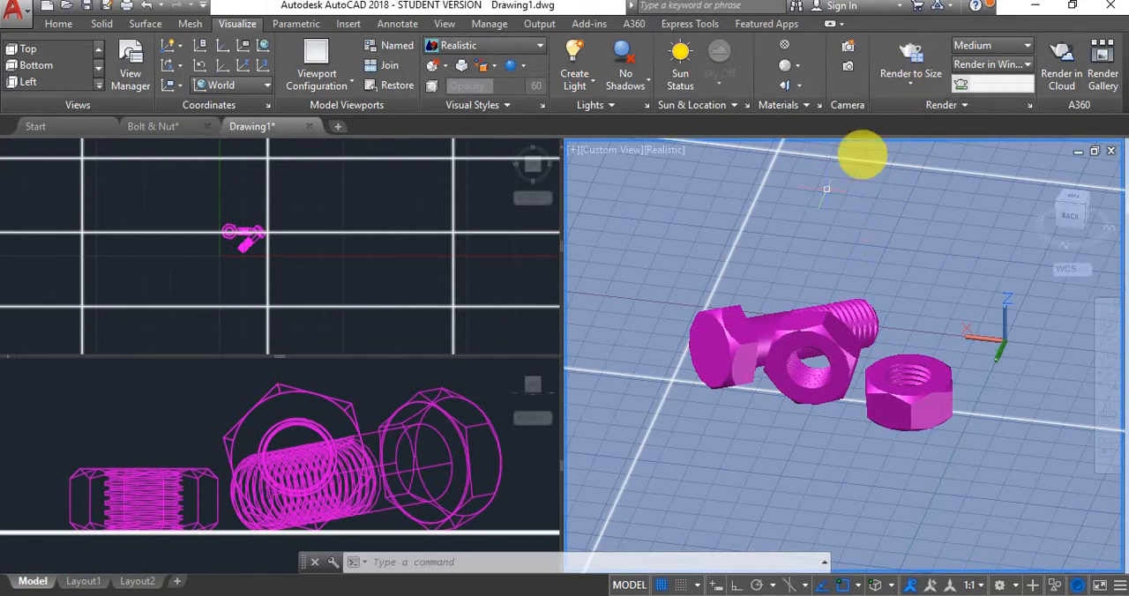
key(Escape)
Review the available render output sizes, quality presets and render destinations without changing them
click(908, 86)
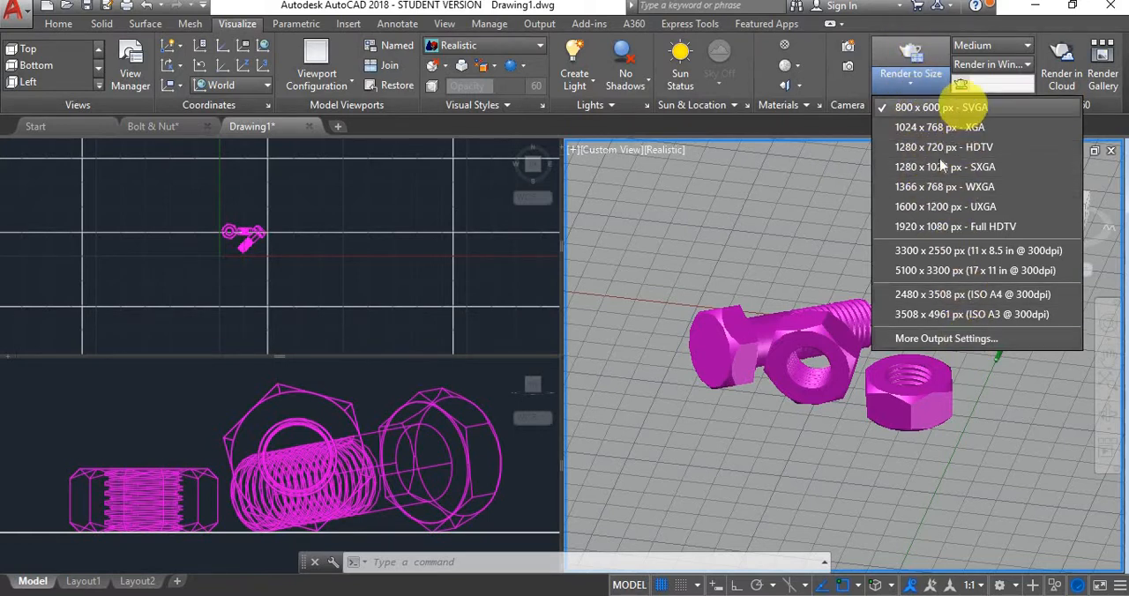
click(917, 81)
click(1019, 42)
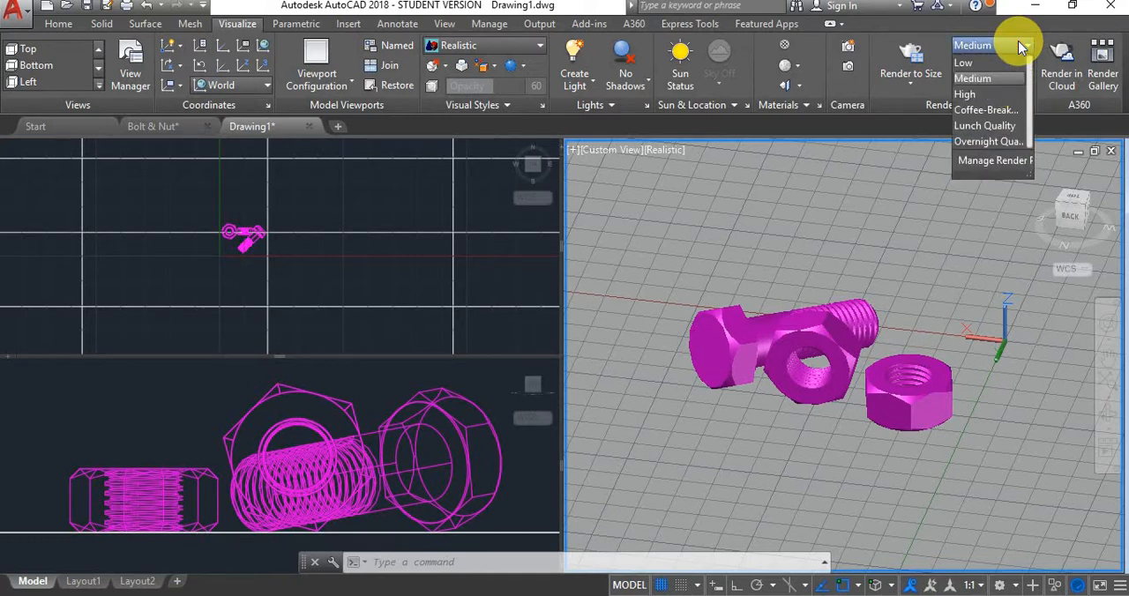
click(1018, 41)
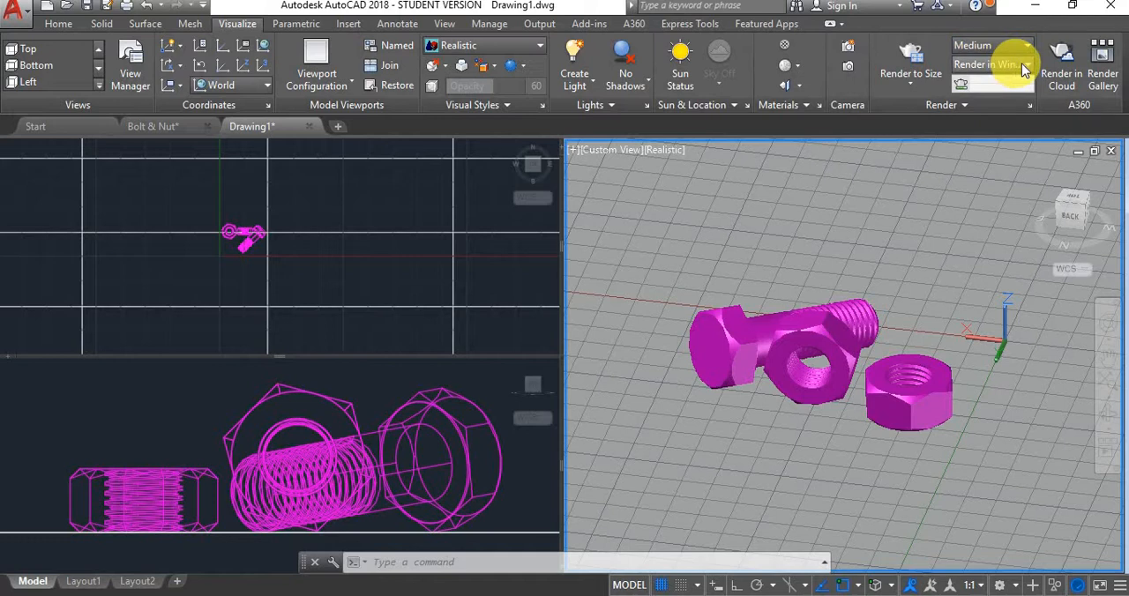
click(1025, 67)
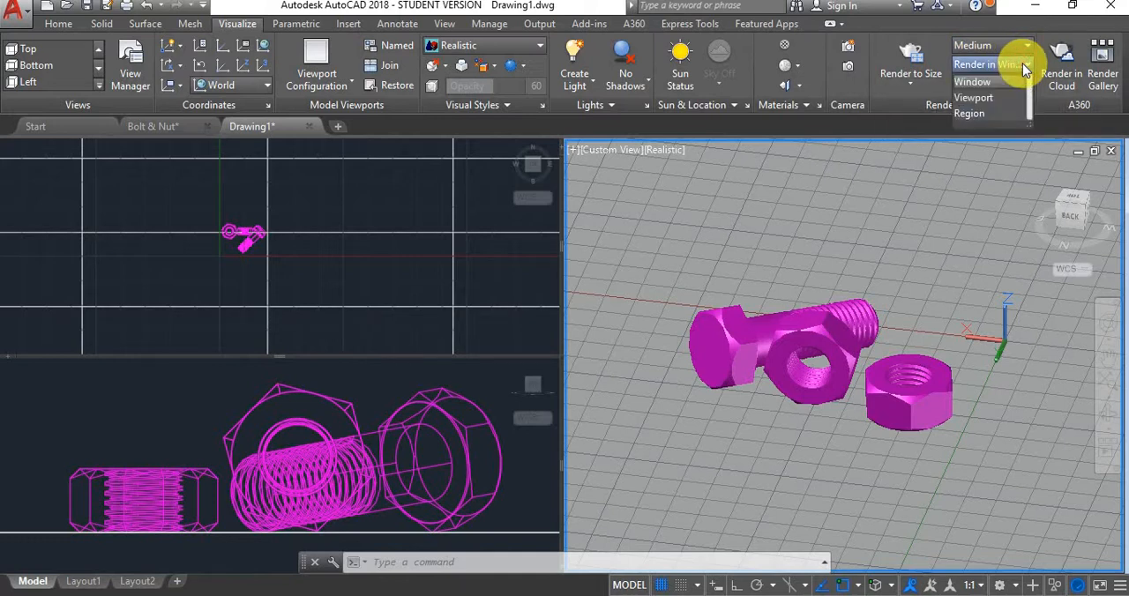
click(1024, 69)
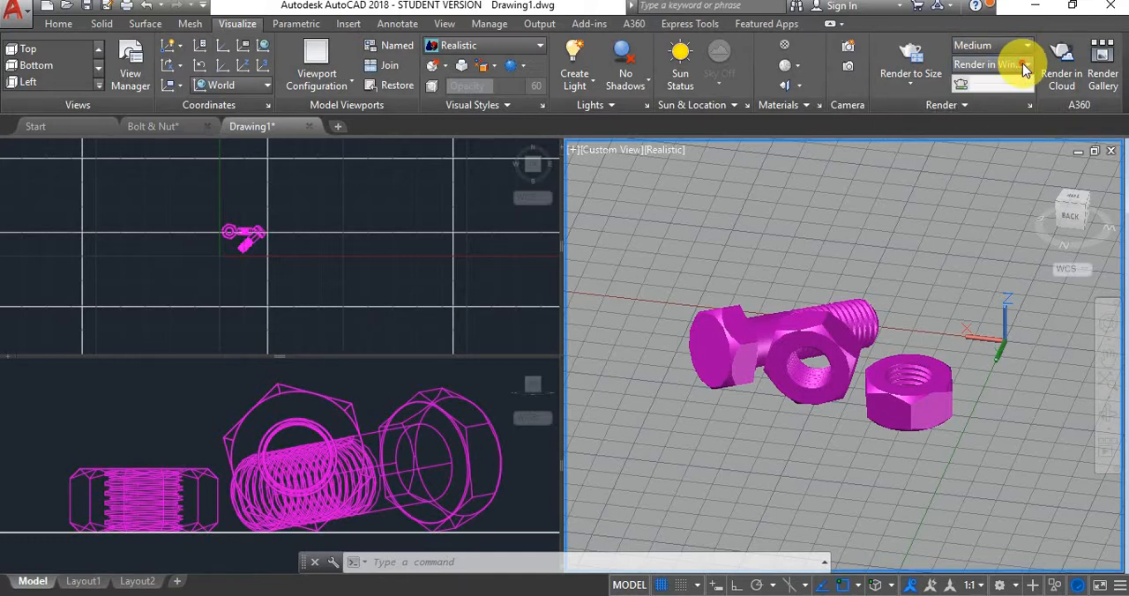
click(1024, 67)
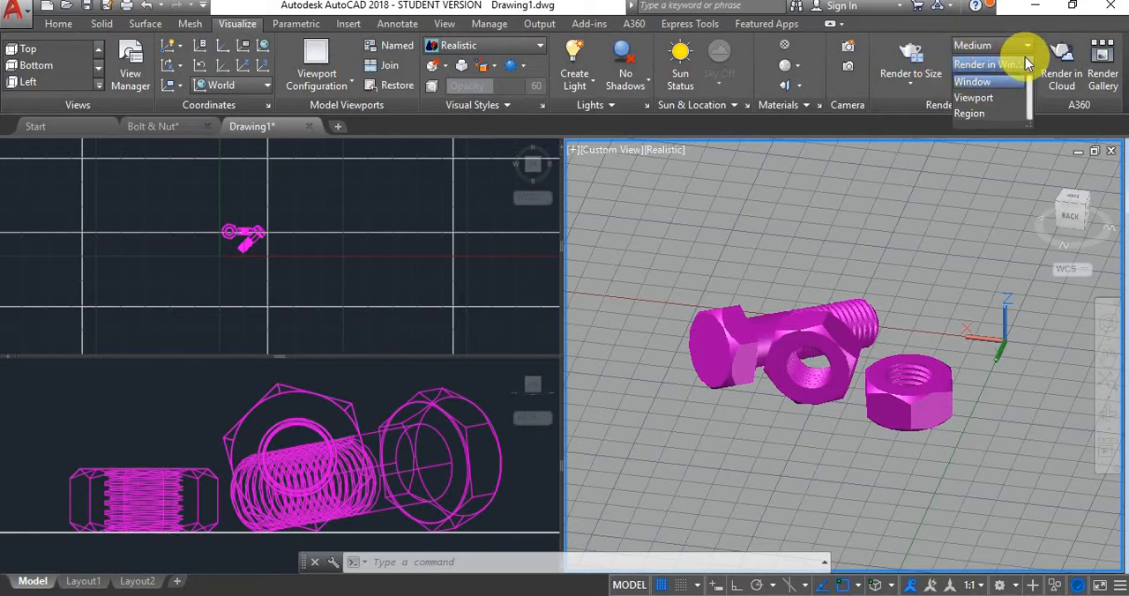
click(1017, 64)
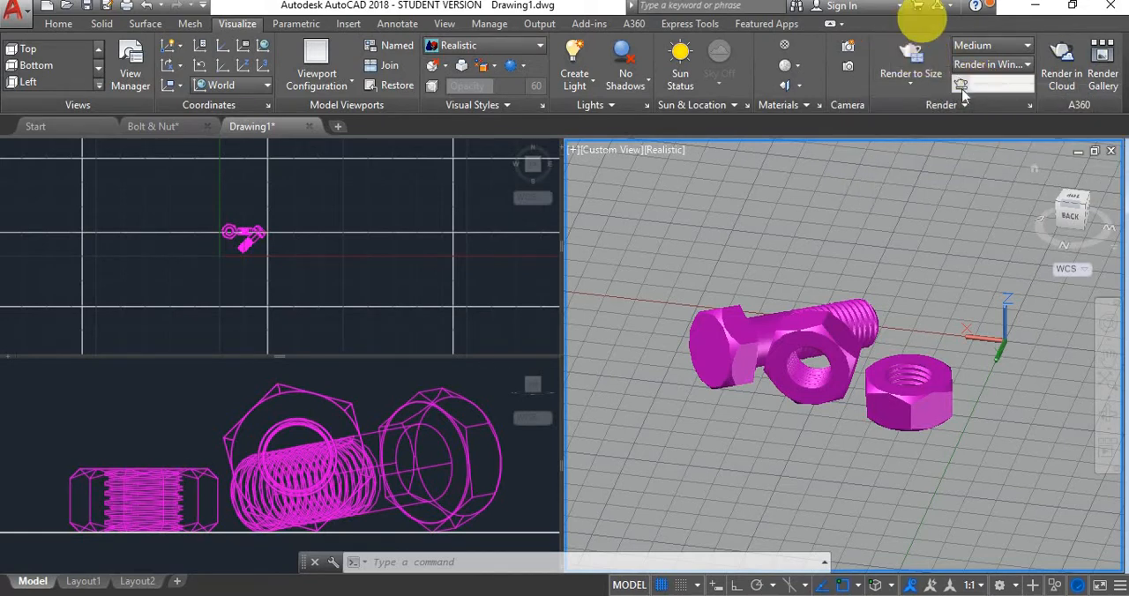
click(921, 78)
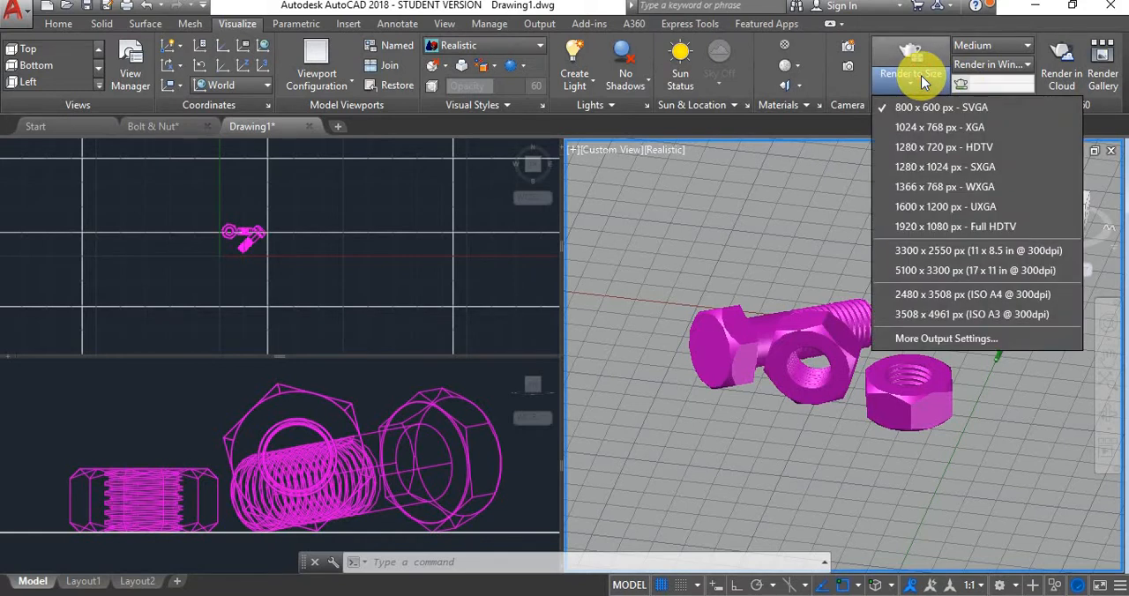
click(923, 80)
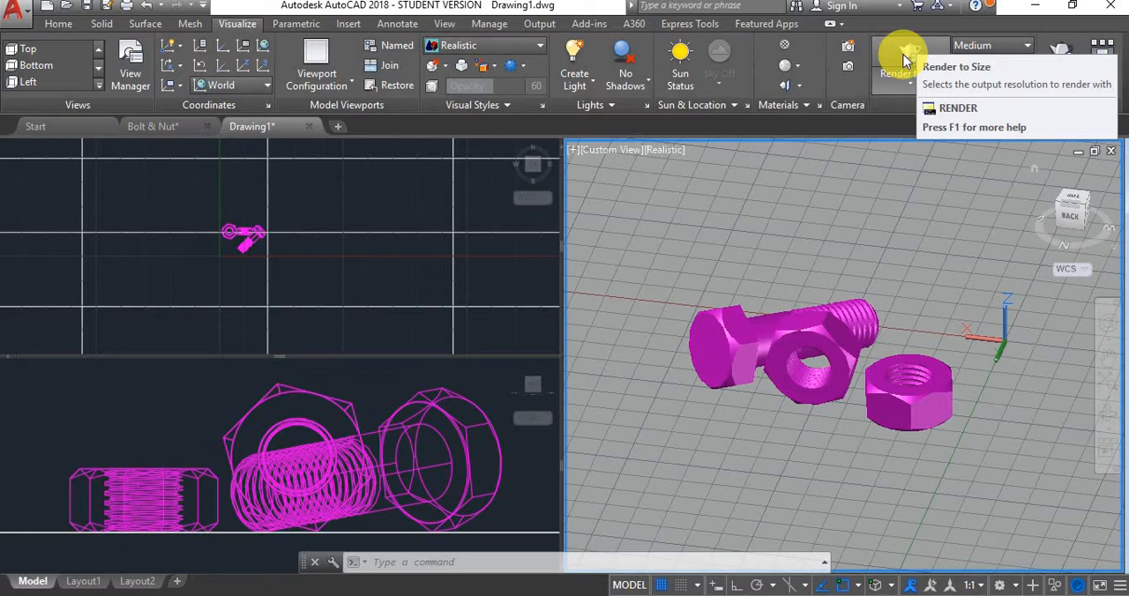
Test-render the 3D viewport in a window at 800 x 600 px and Medium quality, inspect the image enlarged, and stop and close the render
click(904, 58)
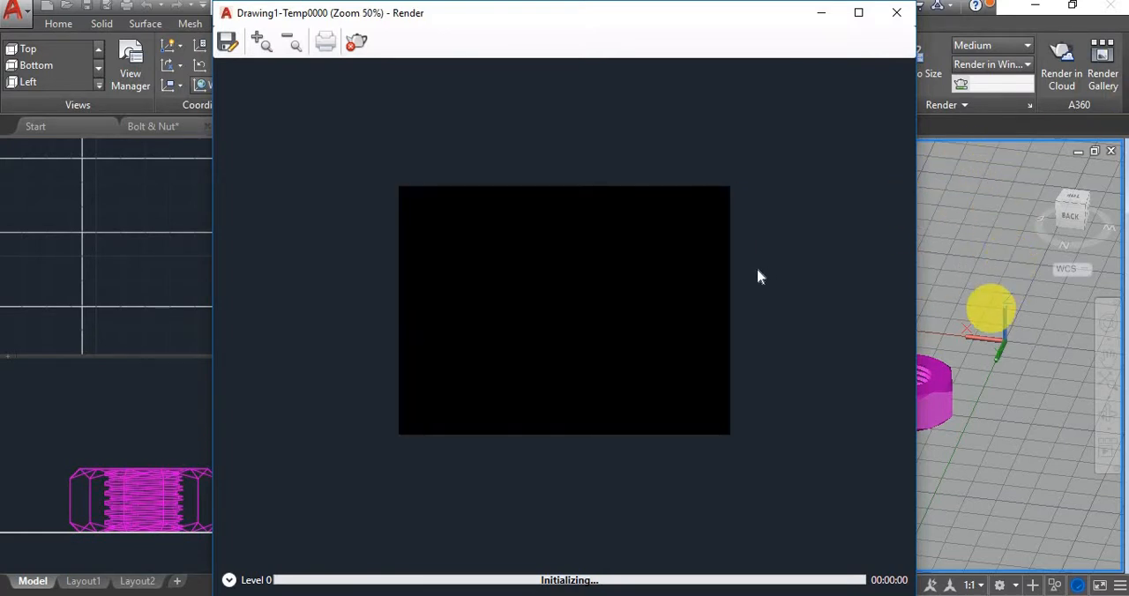
scroll(564, 318, up, 1)
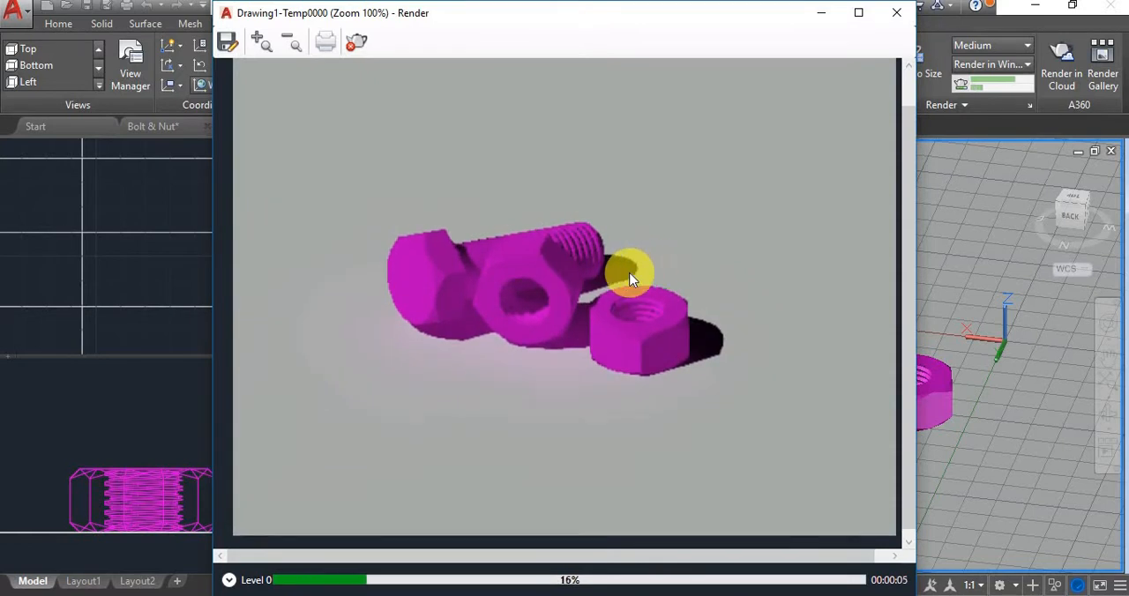
scroll(630, 279, down, 1)
scroll(552, 302, up, 2)
scroll(534, 253, down, 1)
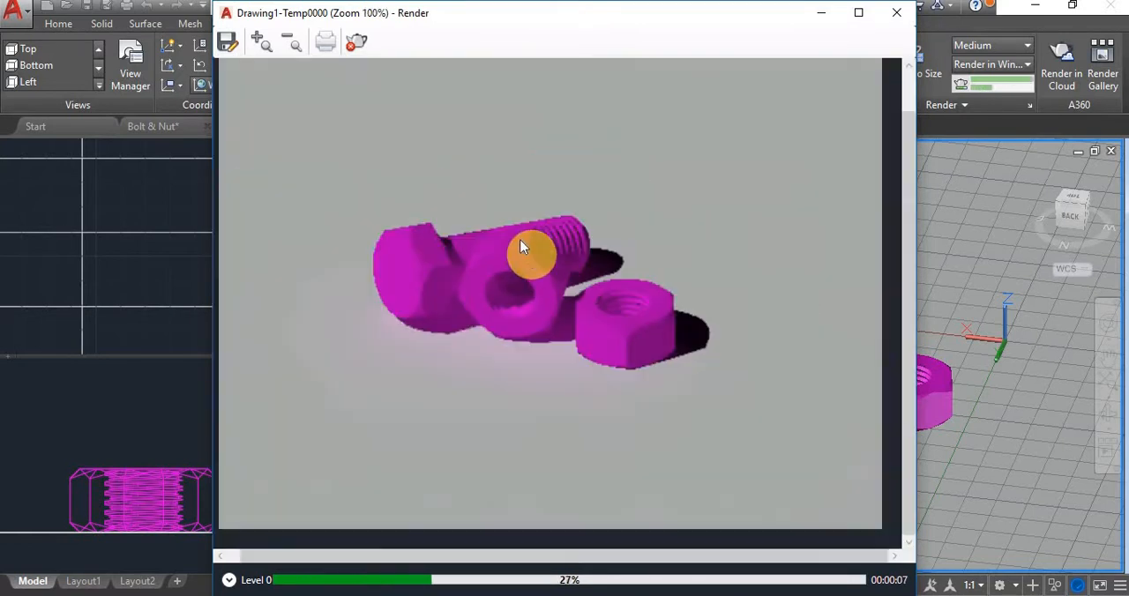
middle_drag(475, 202, 510, 295)
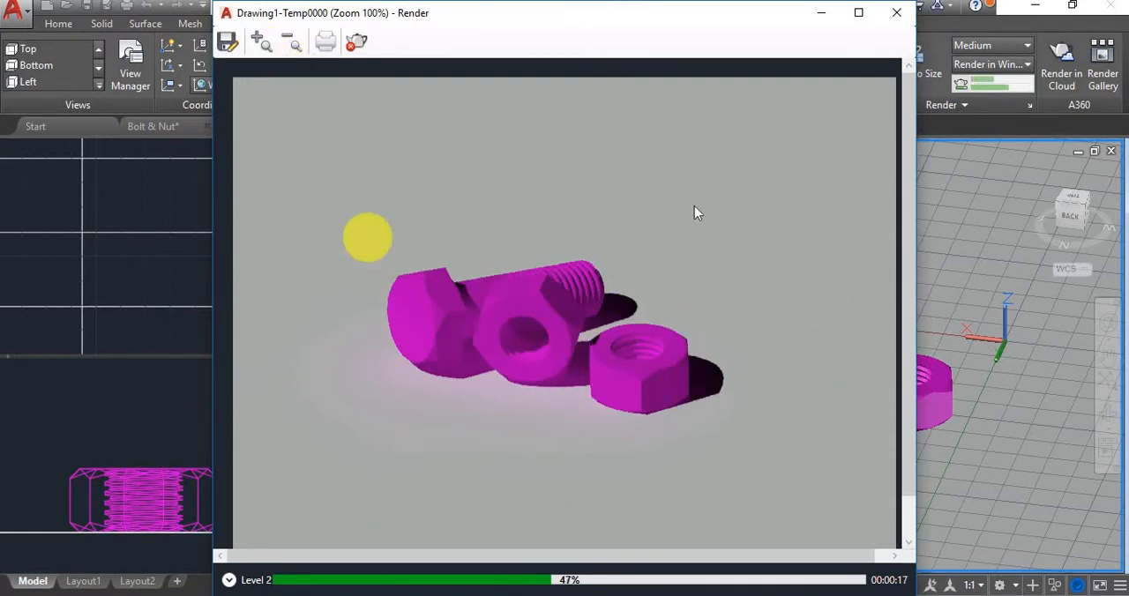
click(358, 51)
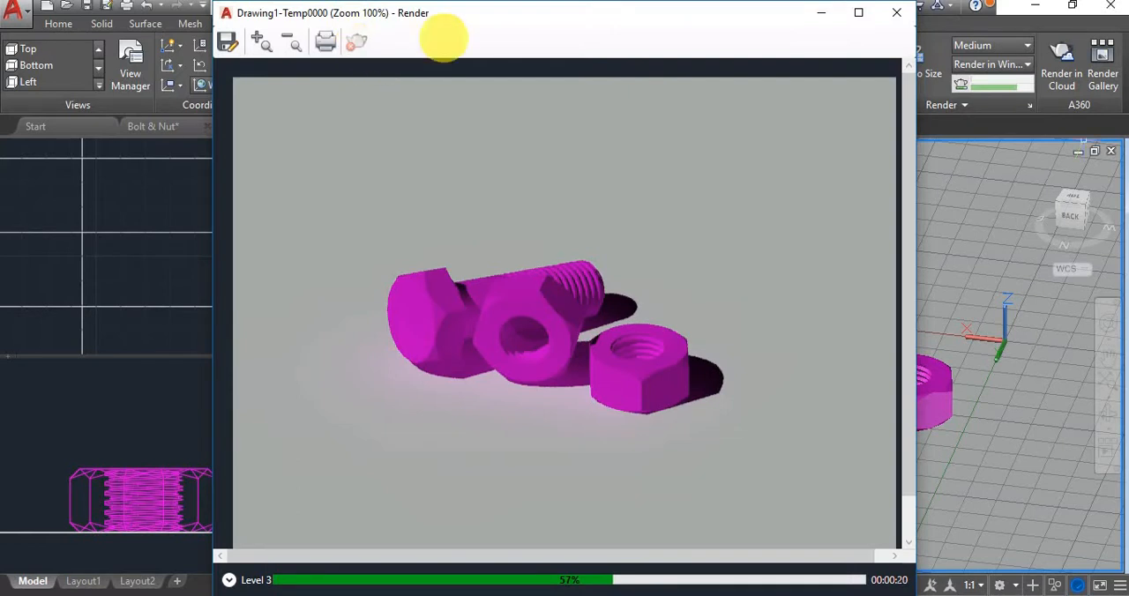
click(912, 15)
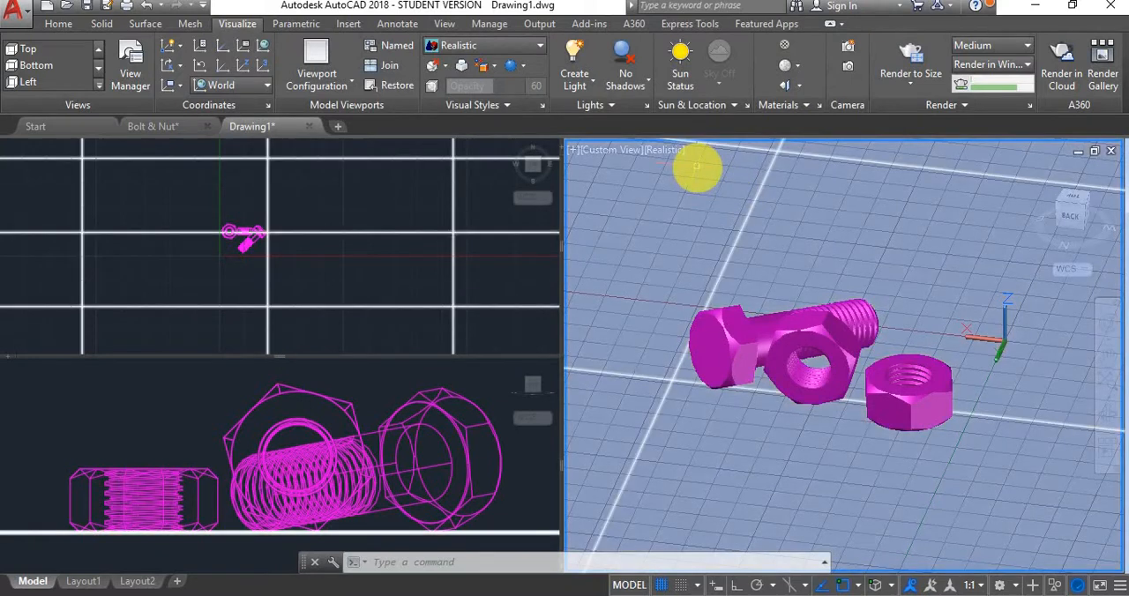
Open the Materials Browser, move it away from the 3D viewport and expand the Autodesk Library's categories
click(873, 385)
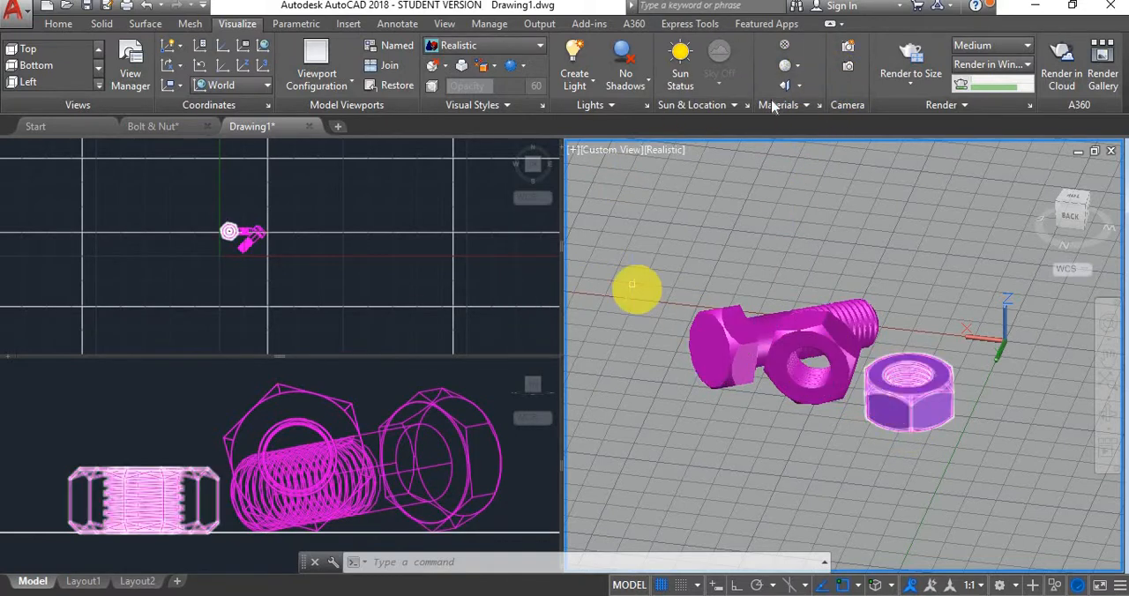
click(786, 47)
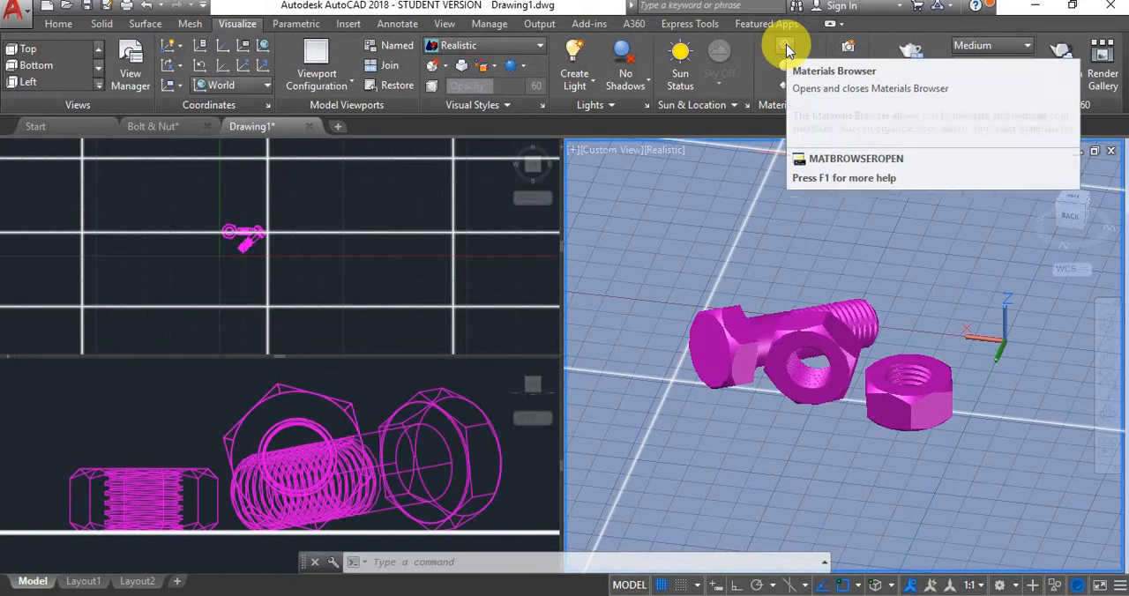
click(786, 48)
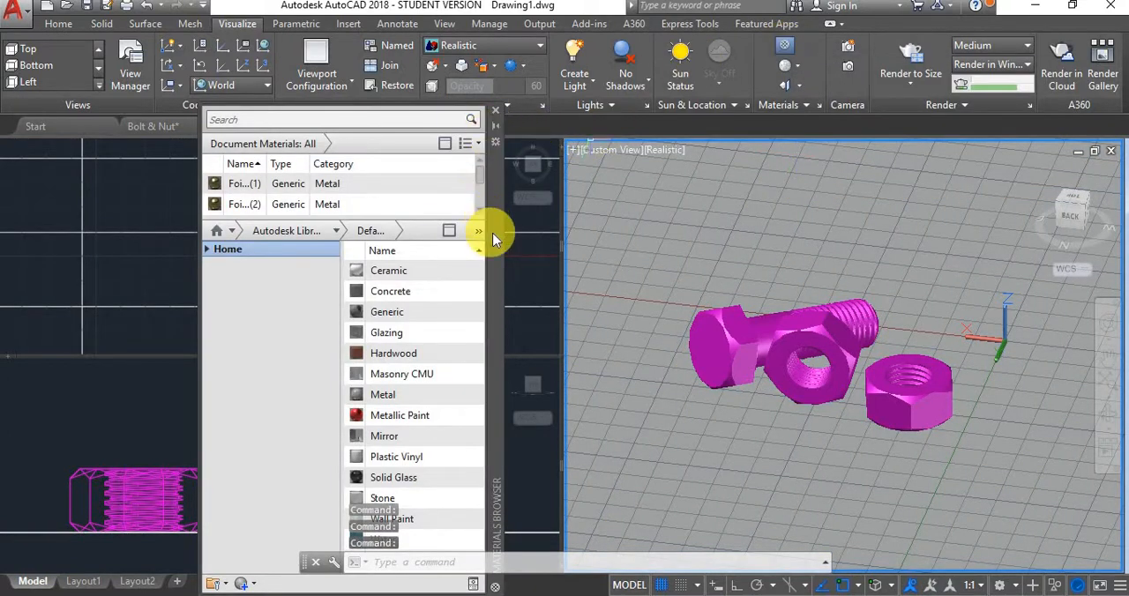
drag(494, 232, 290, 232)
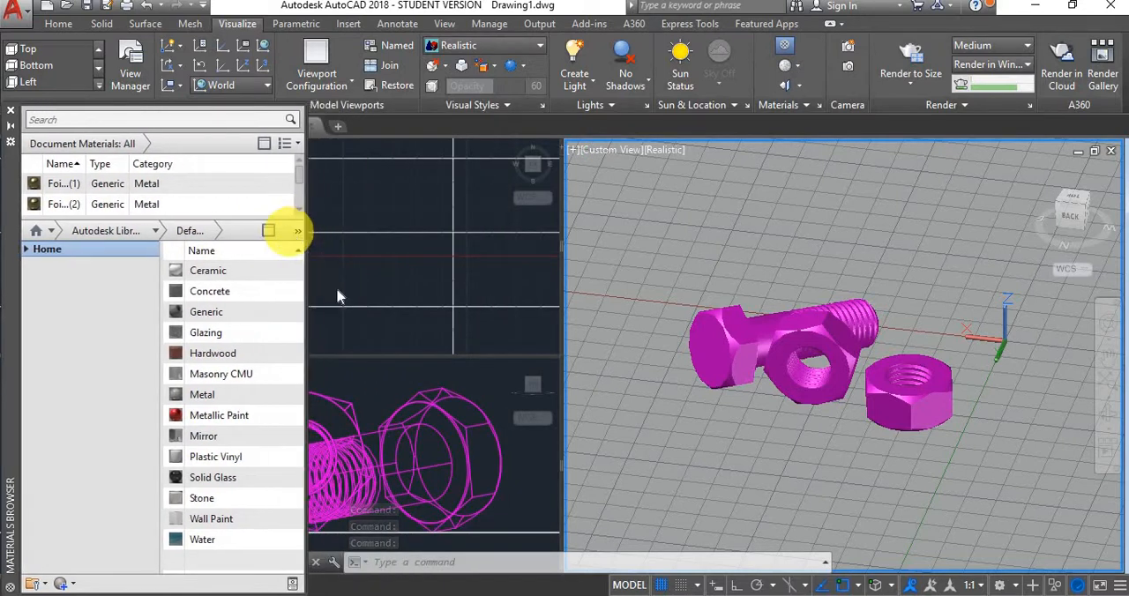
click(27, 250)
click(88, 280)
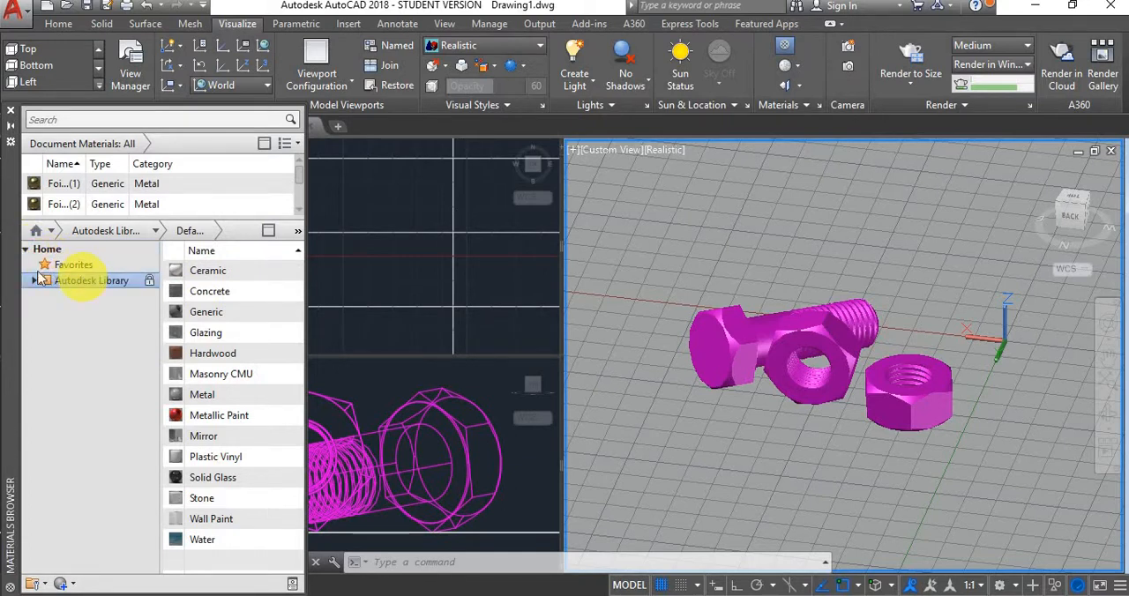
click(36, 281)
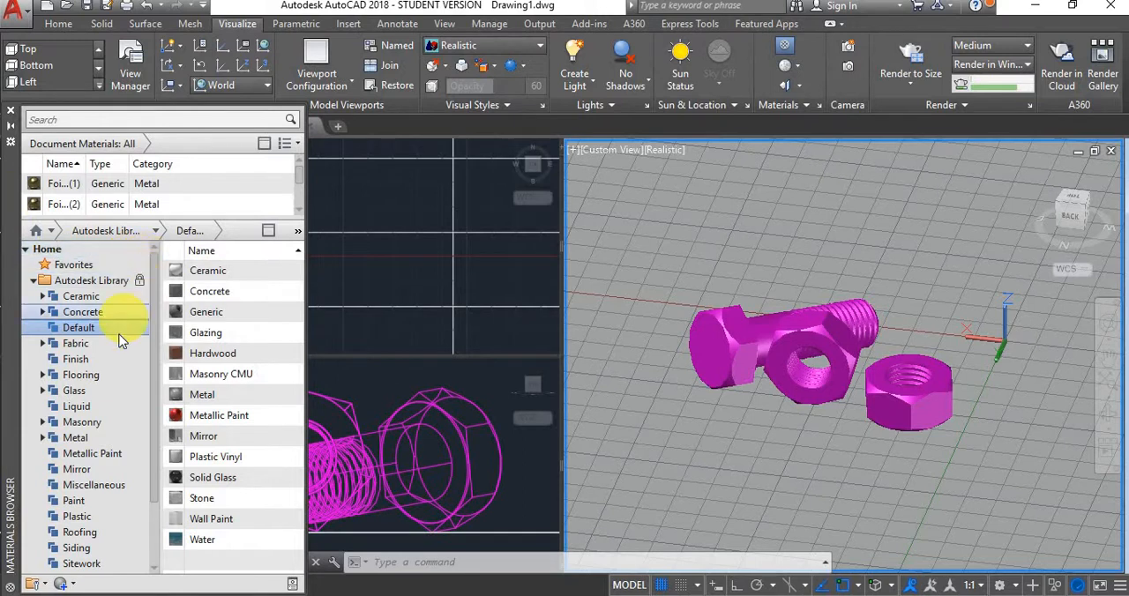
Apply the Fabric > Leather material Pebble - Brown to the planar surface and replace it with Pebbled - Black
scroll(110, 375, down, 1)
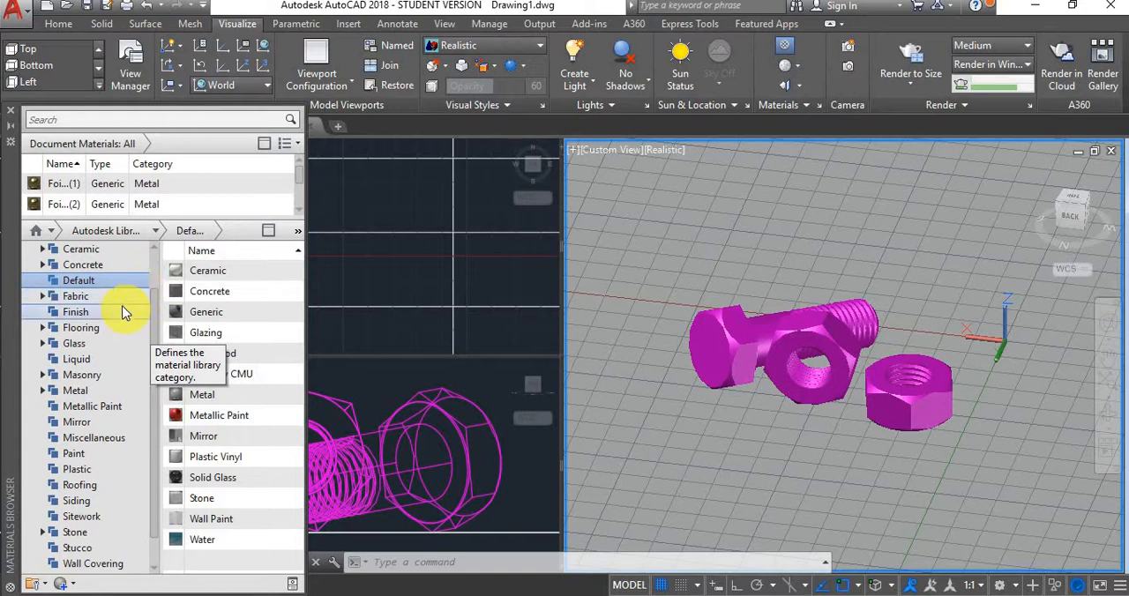
click(63, 298)
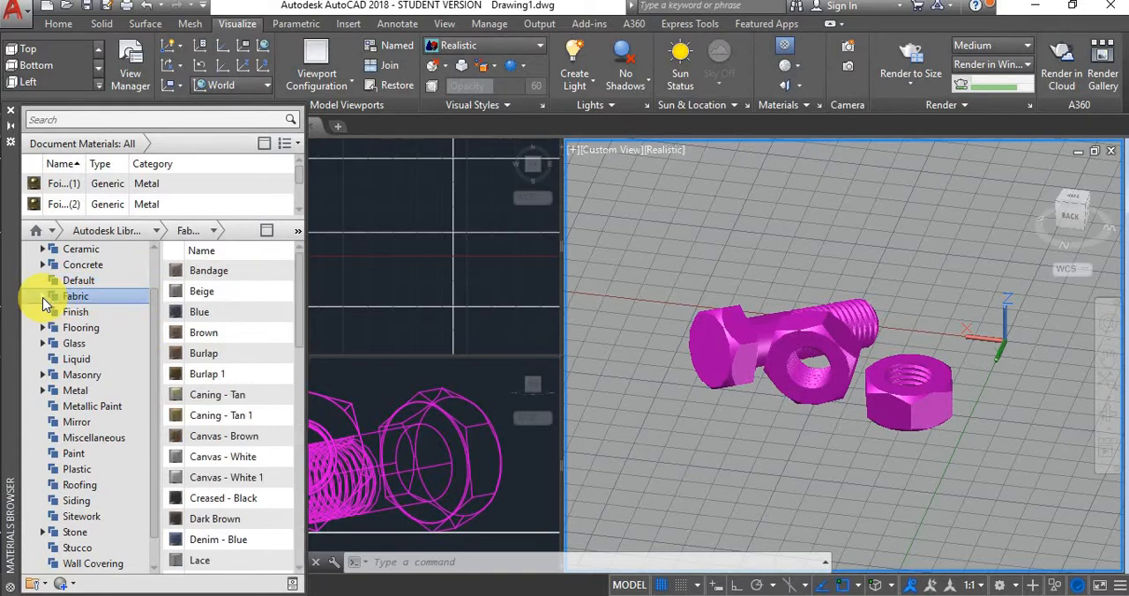
click(42, 296)
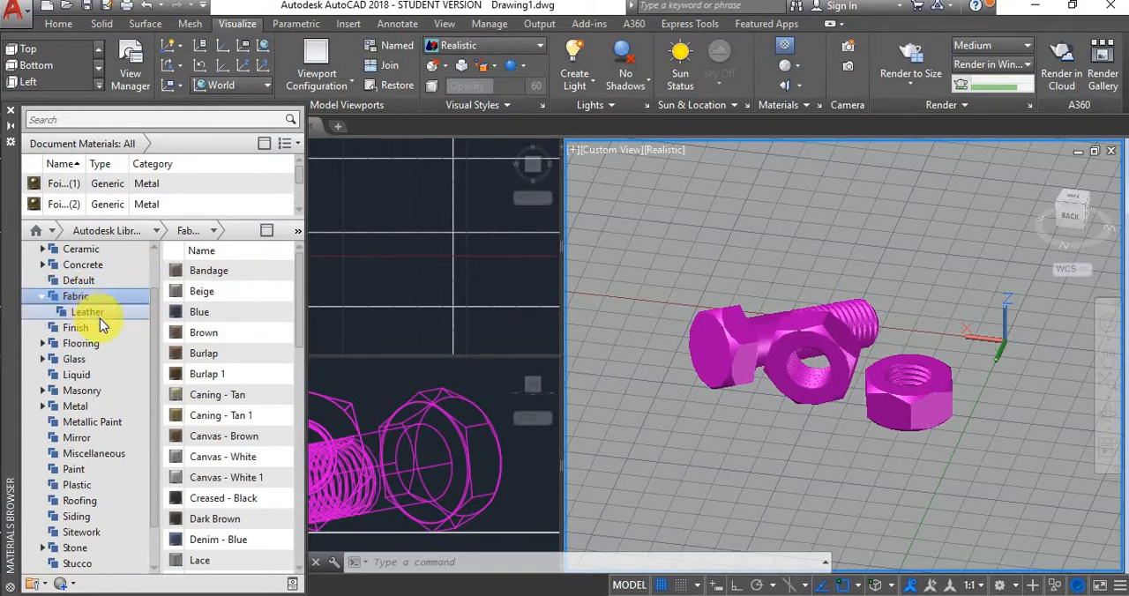
click(96, 312)
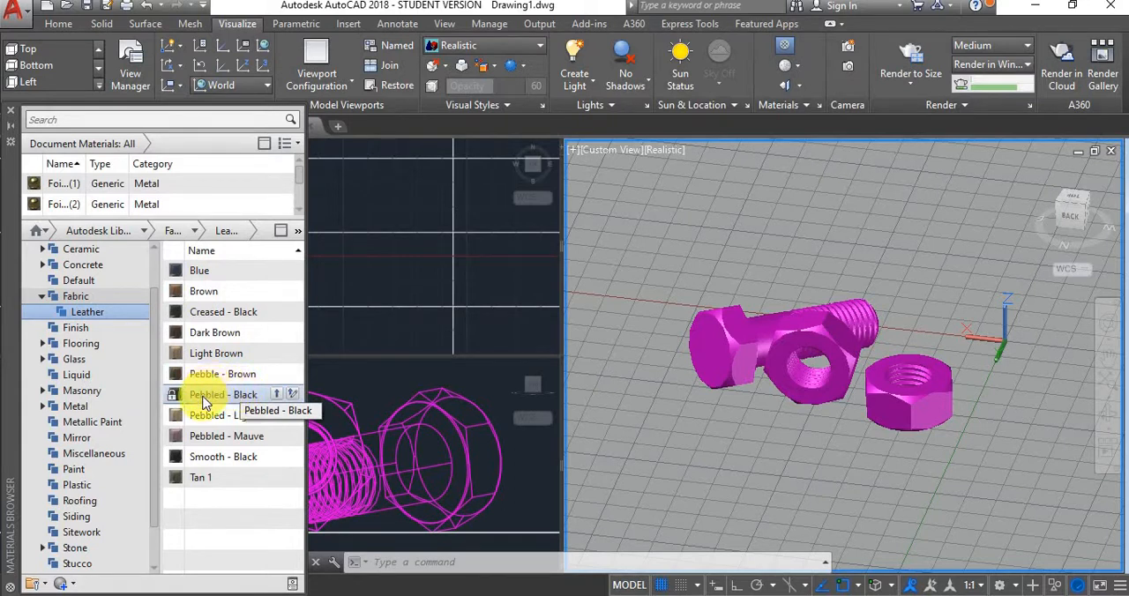
drag(216, 374, 661, 278)
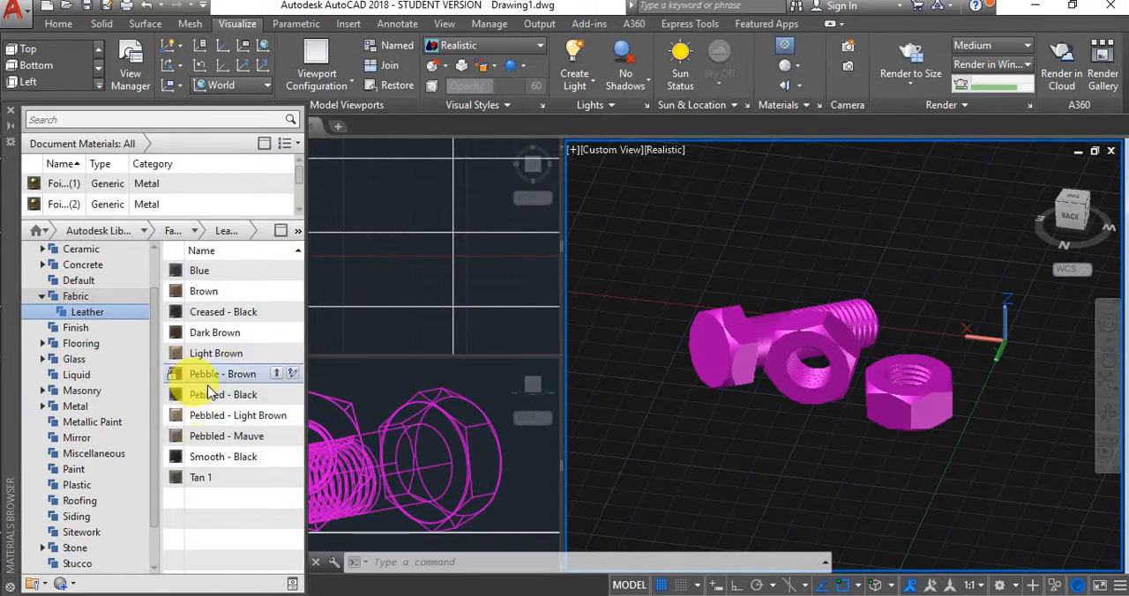
drag(212, 403, 780, 174)
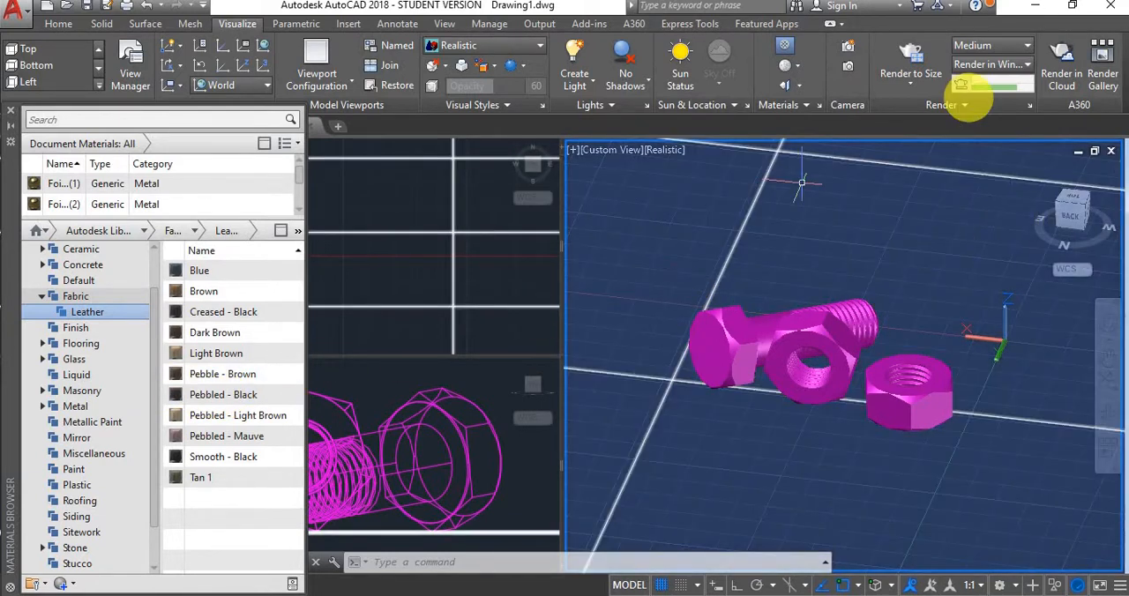
drag(966, 97, 773, 294)
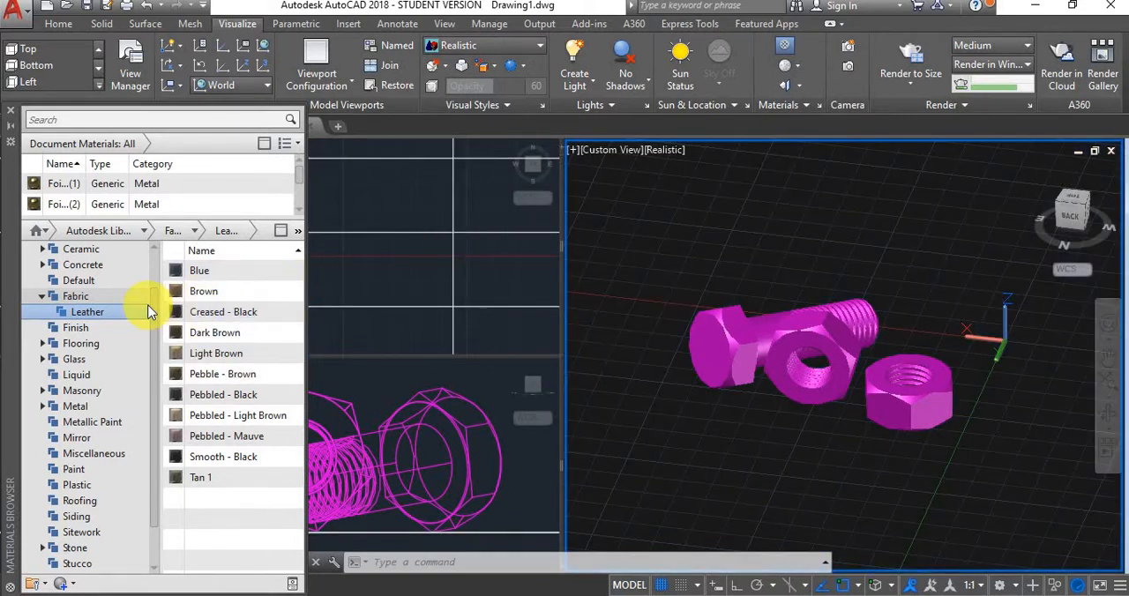
Collapse the Fabric category, expand Metal in the Autodesk Library and list its materials
click(43, 296)
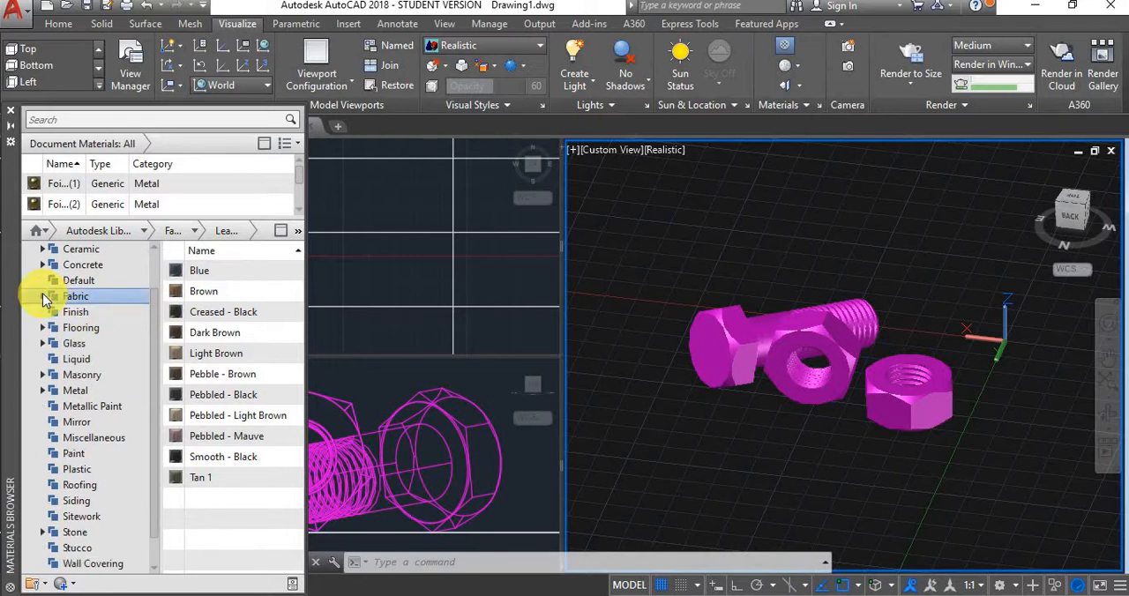
click(873, 326)
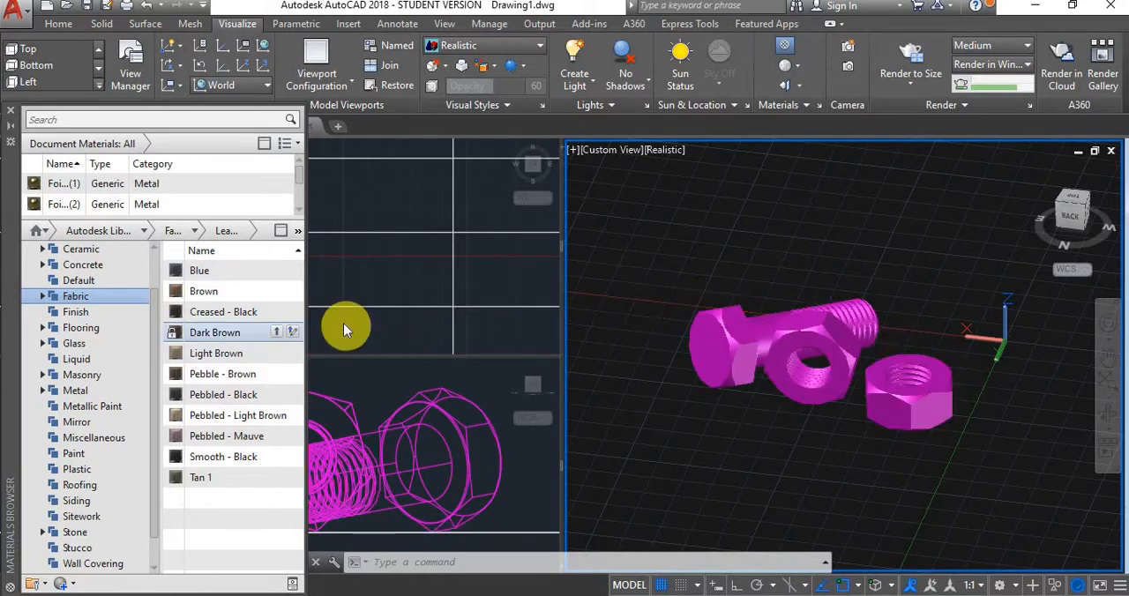
click(44, 389)
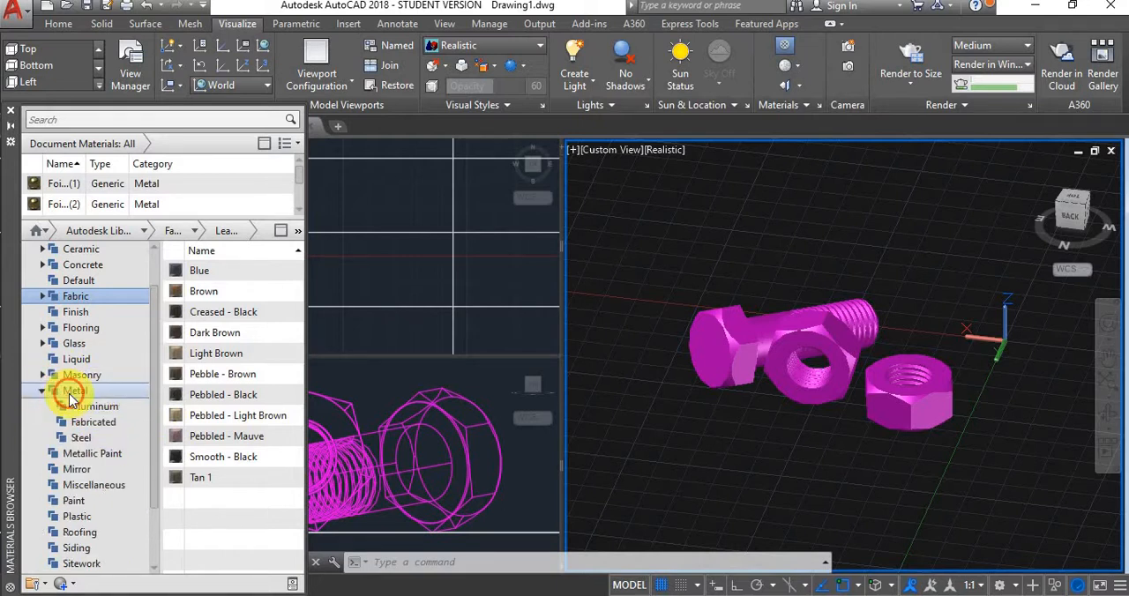
click(71, 392)
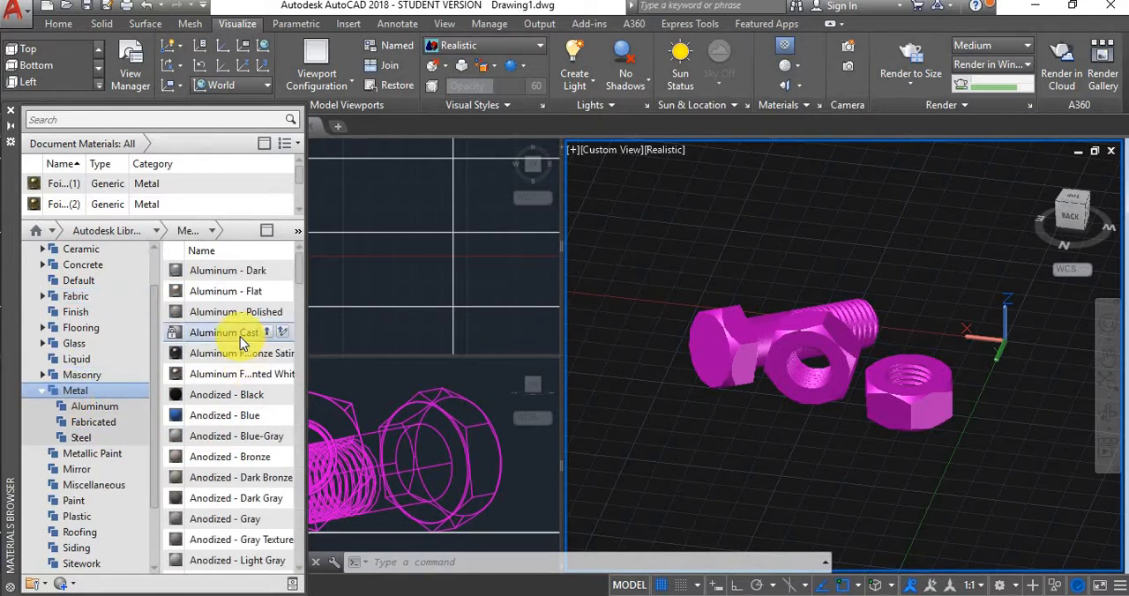
Apply the Metal material Foil Gold to the bolt and to the nut lying flat on the surface
scroll(240, 339, down, 1)
scroll(240, 337, down, 3)
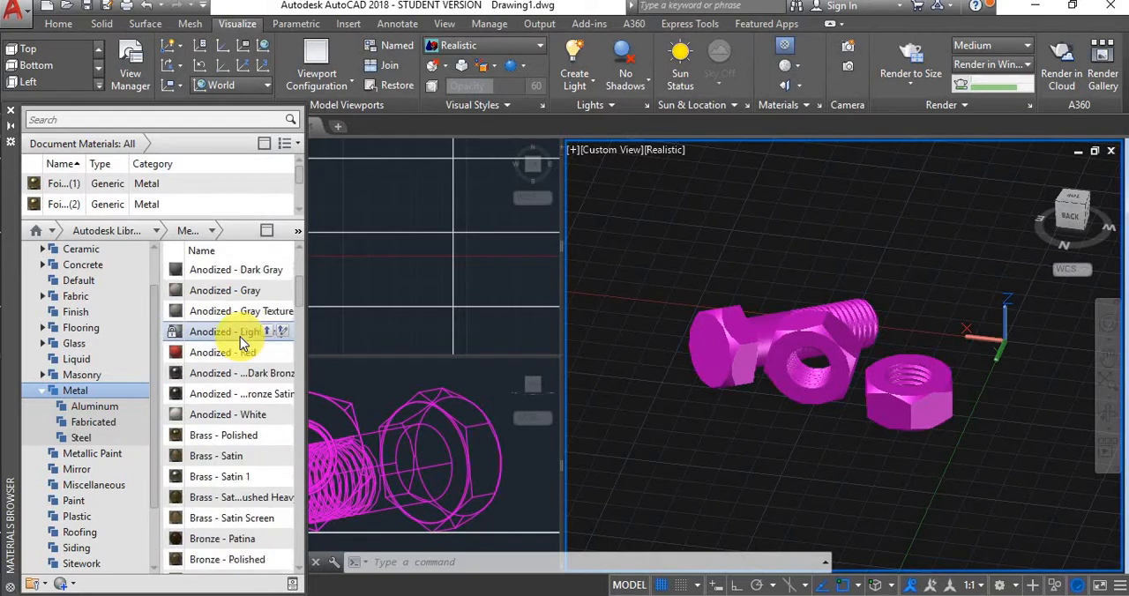
scroll(240, 337, down, 1)
scroll(240, 337, down, 2)
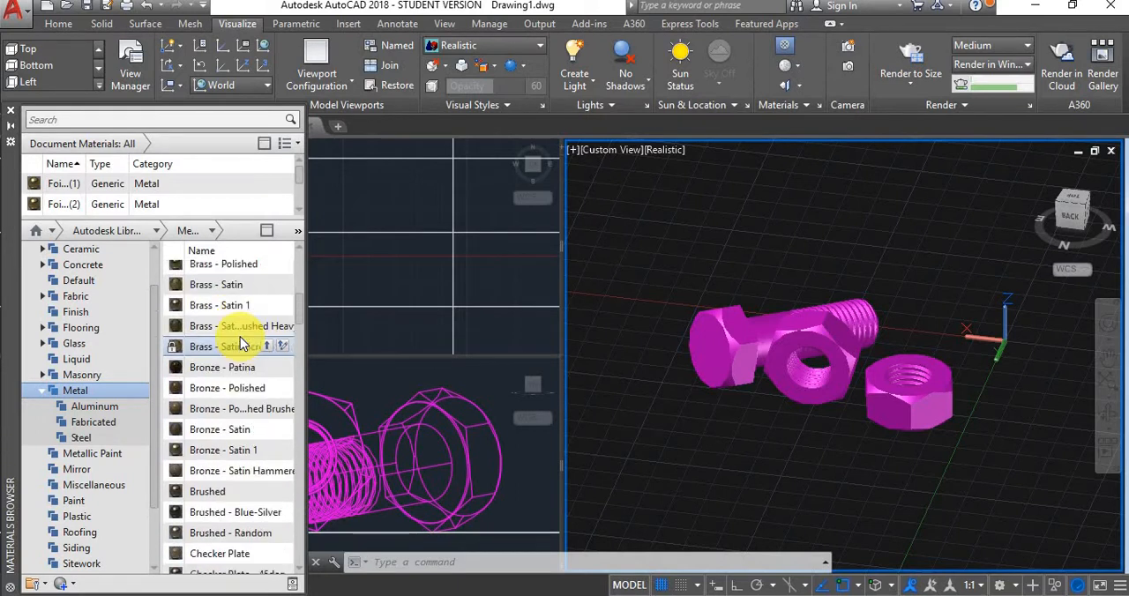
scroll(241, 342, down, 4)
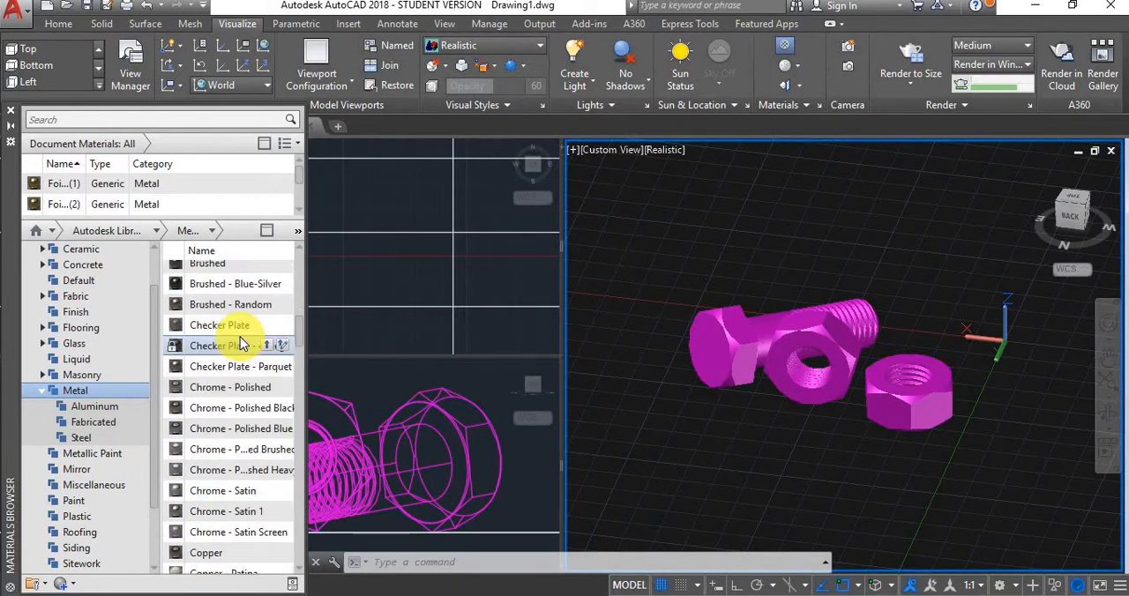
scroll(240, 342, down, 4)
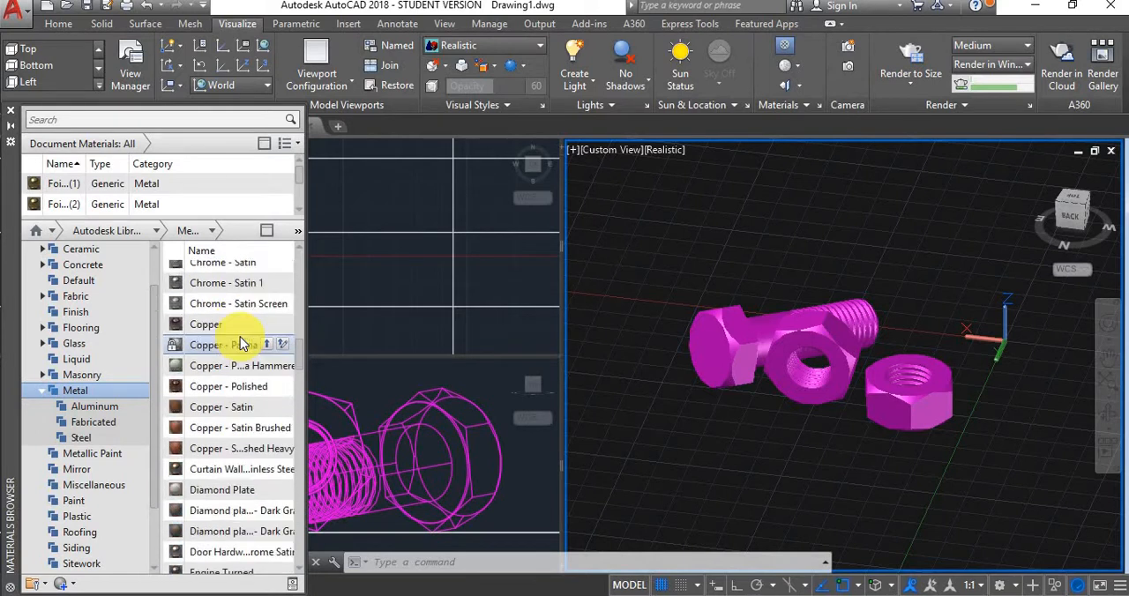
scroll(240, 342, down, 3)
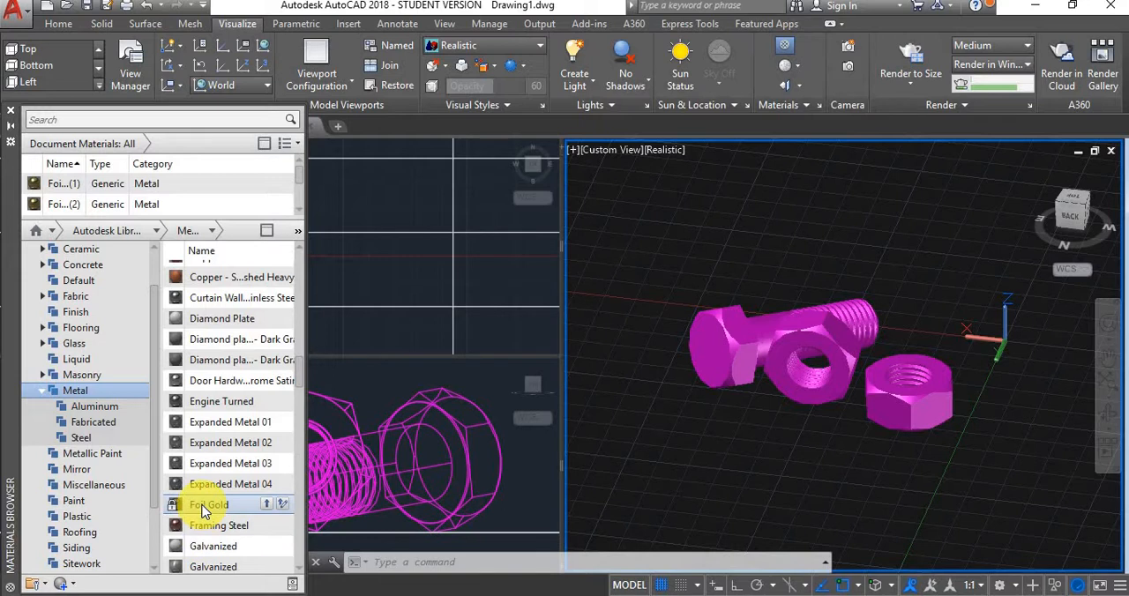
drag(203, 512, 735, 323)
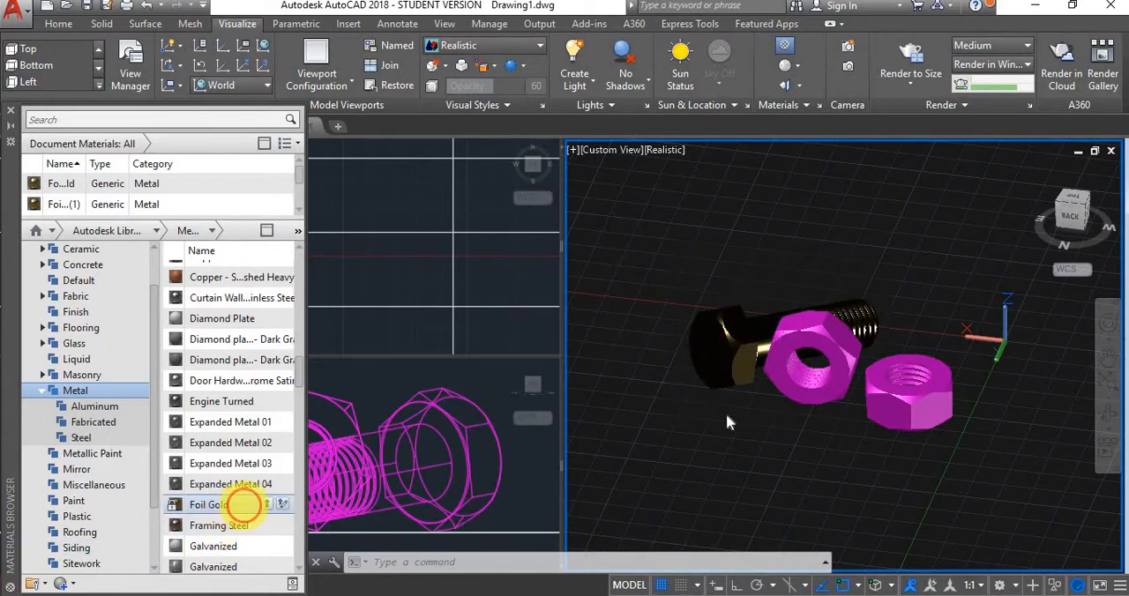
drag(727, 417, 935, 407)
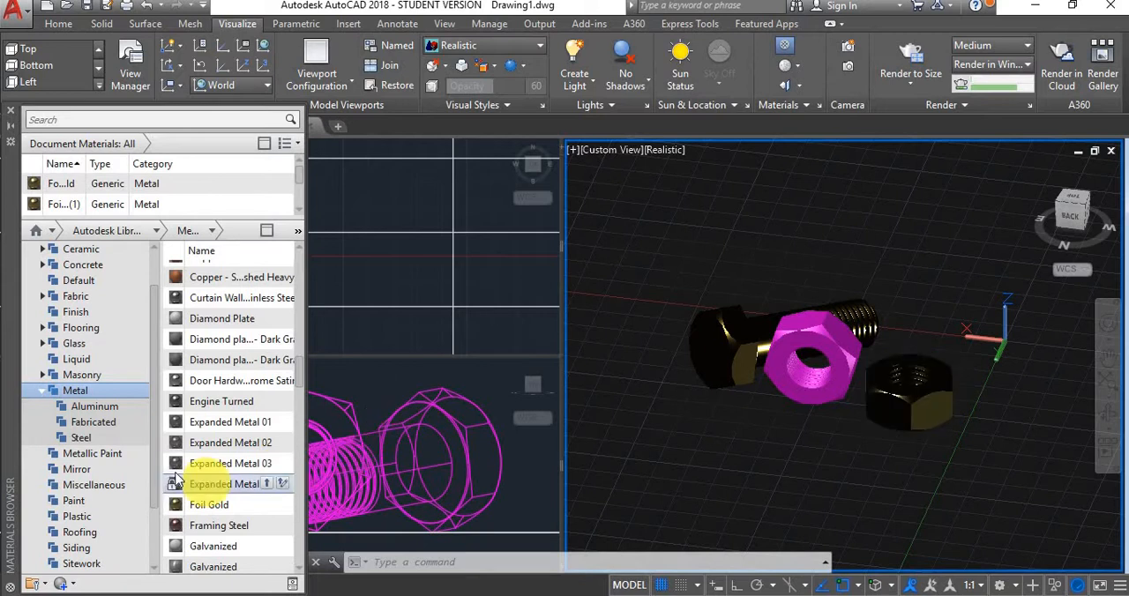
Apply the second of the two Galvanized metal materials to the nut leaning against the bolt
scroll(232, 470, down, 1)
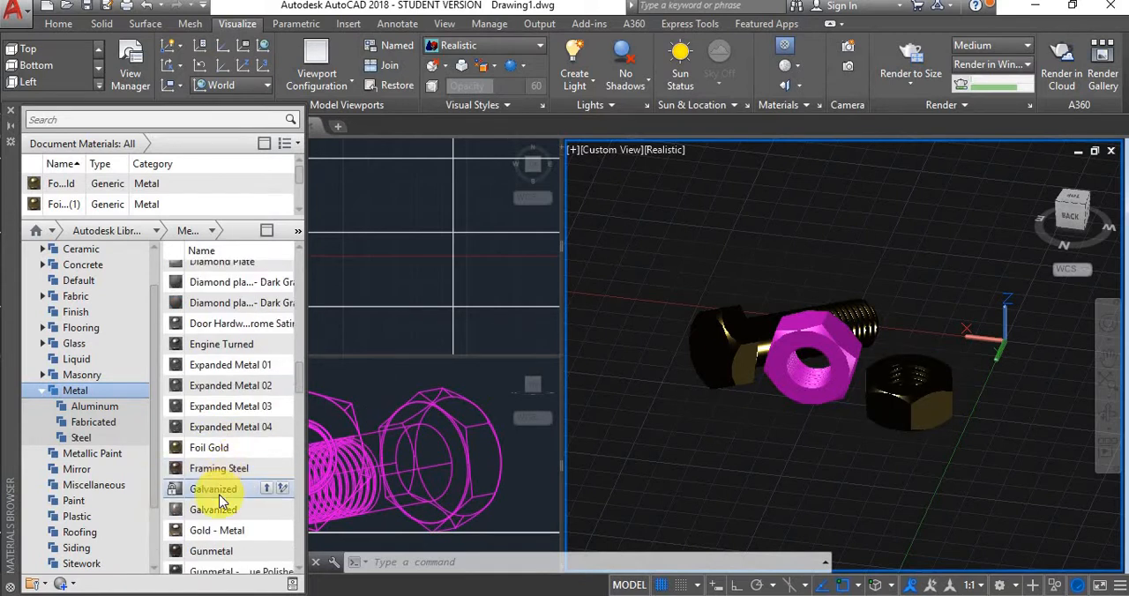
scroll(224, 520, down, 1)
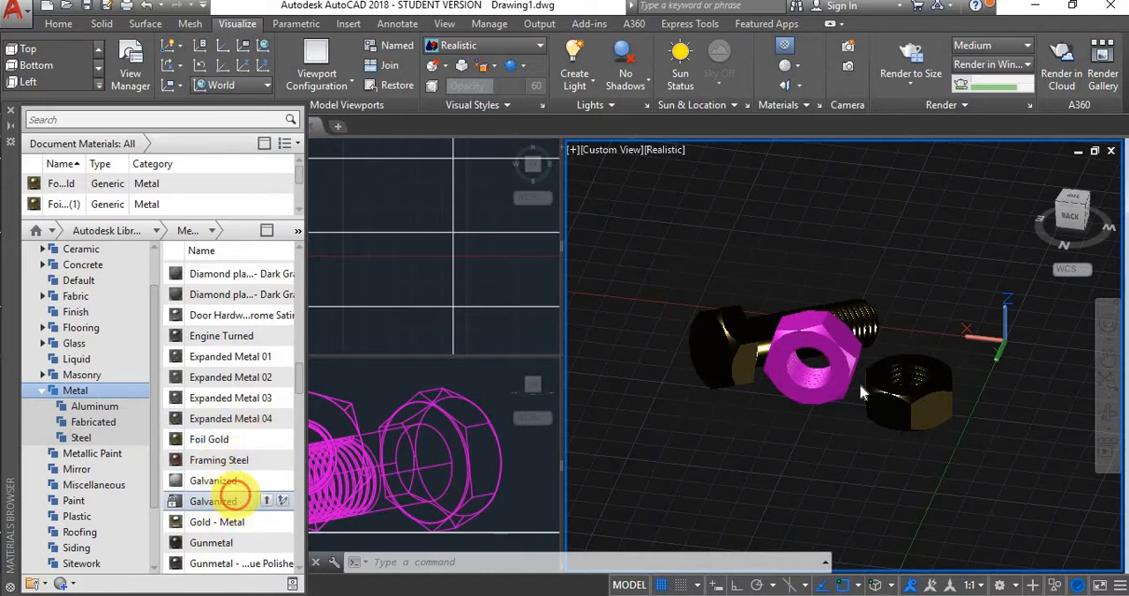
drag(863, 394, 833, 345)
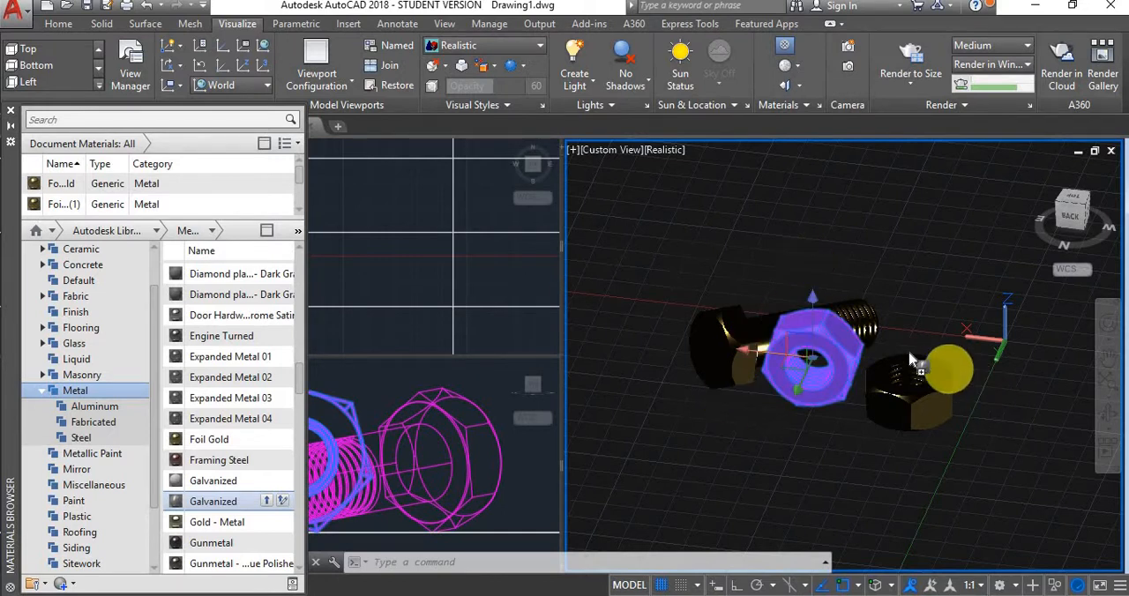
drag(910, 353, 776, 288)
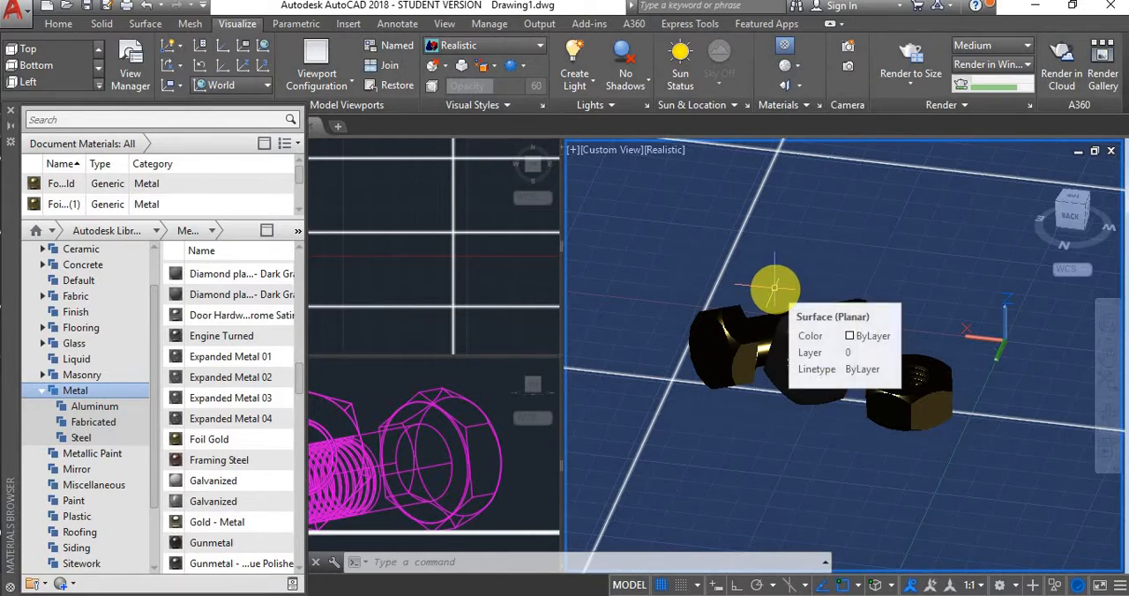
drag(775, 288, 737, 274)
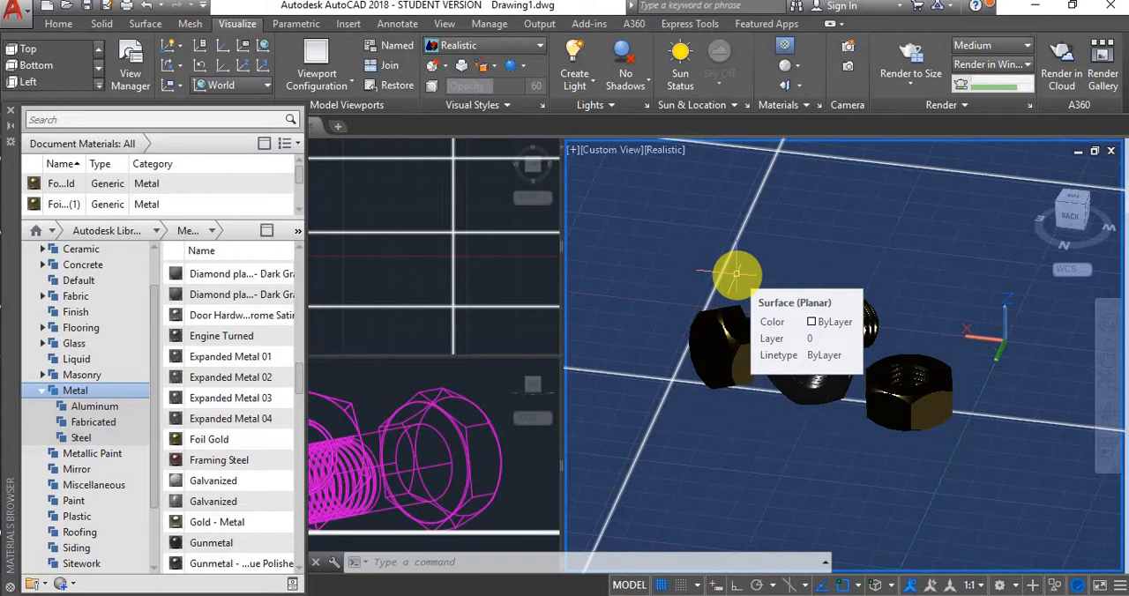
drag(736, 274, 932, 398)
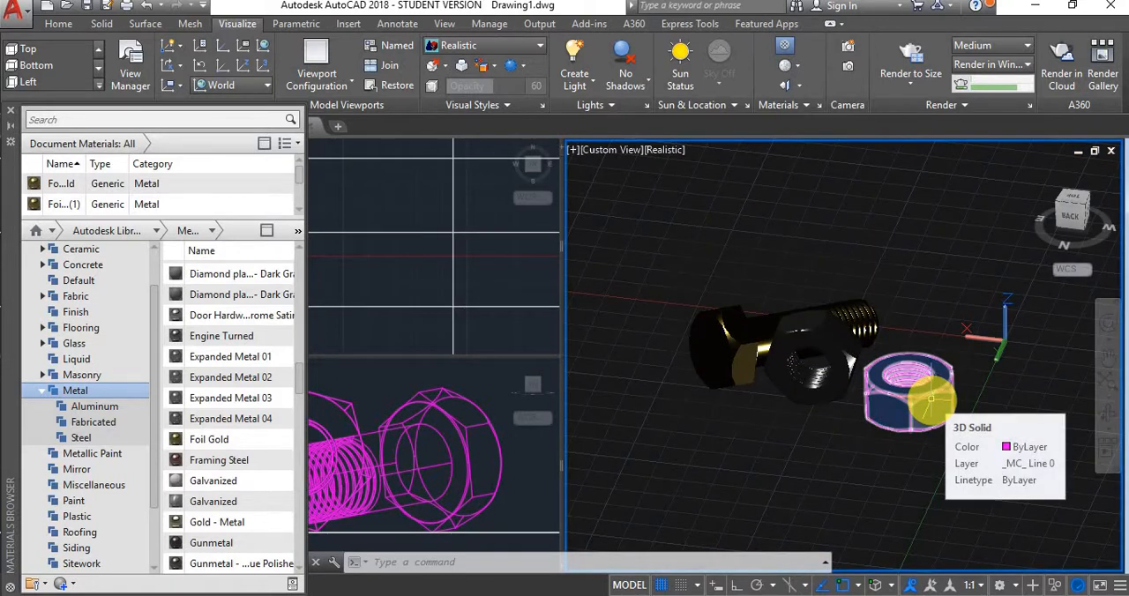
drag(932, 399, 838, 250)
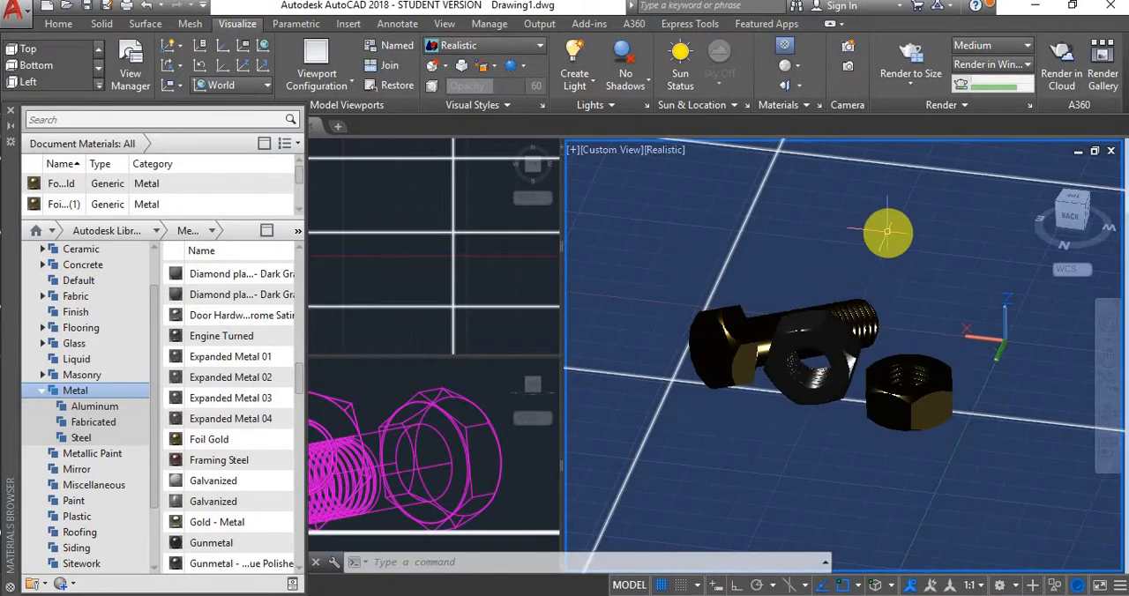
key(Escape)
key(Escape)
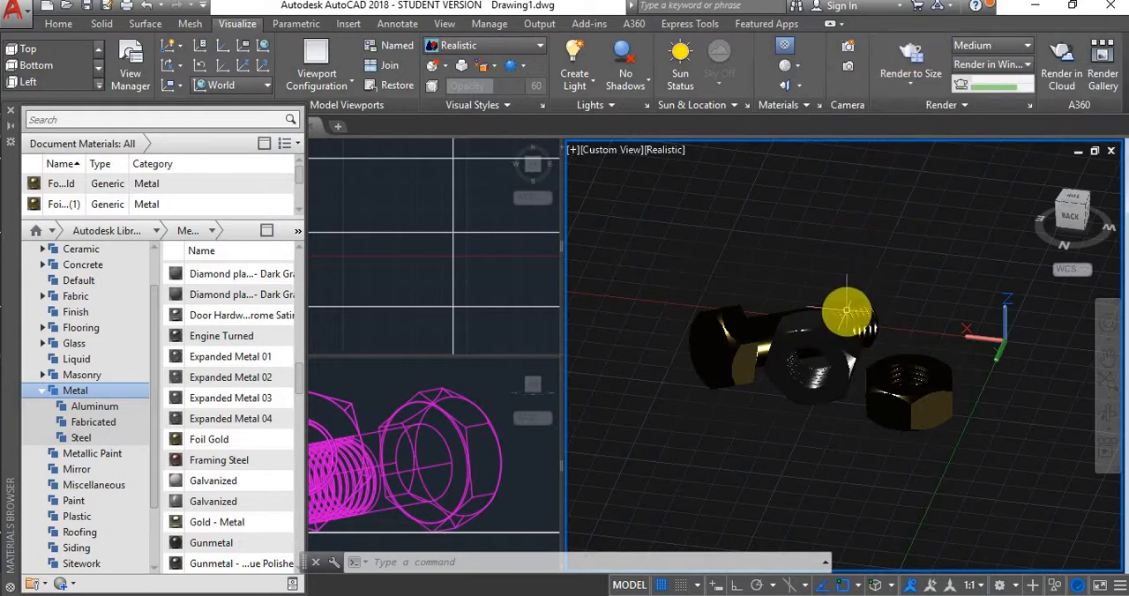
click(903, 50)
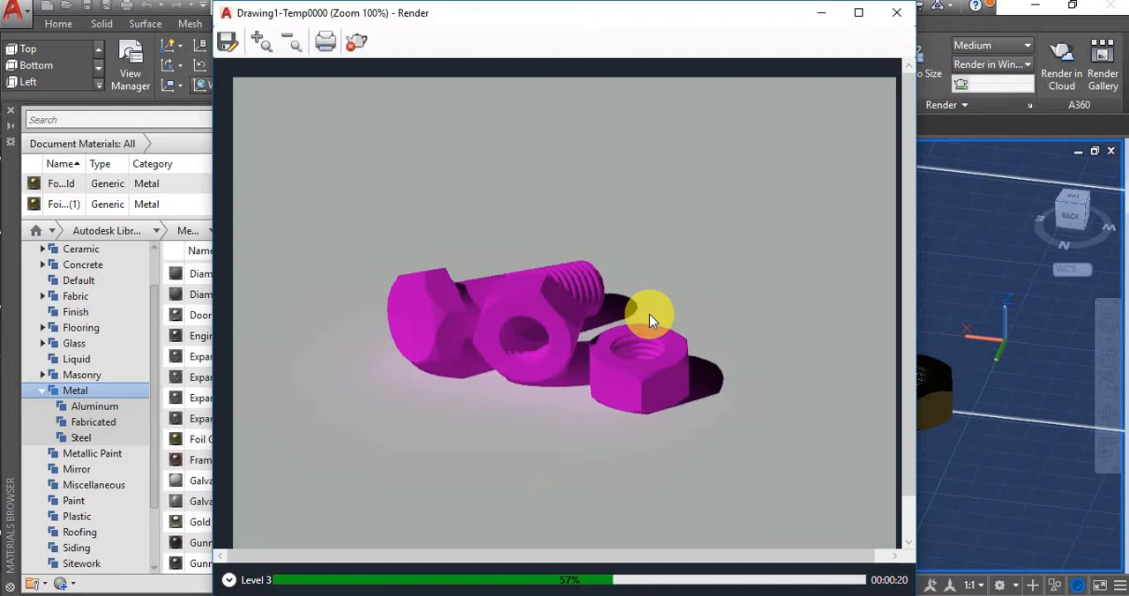
click(357, 42)
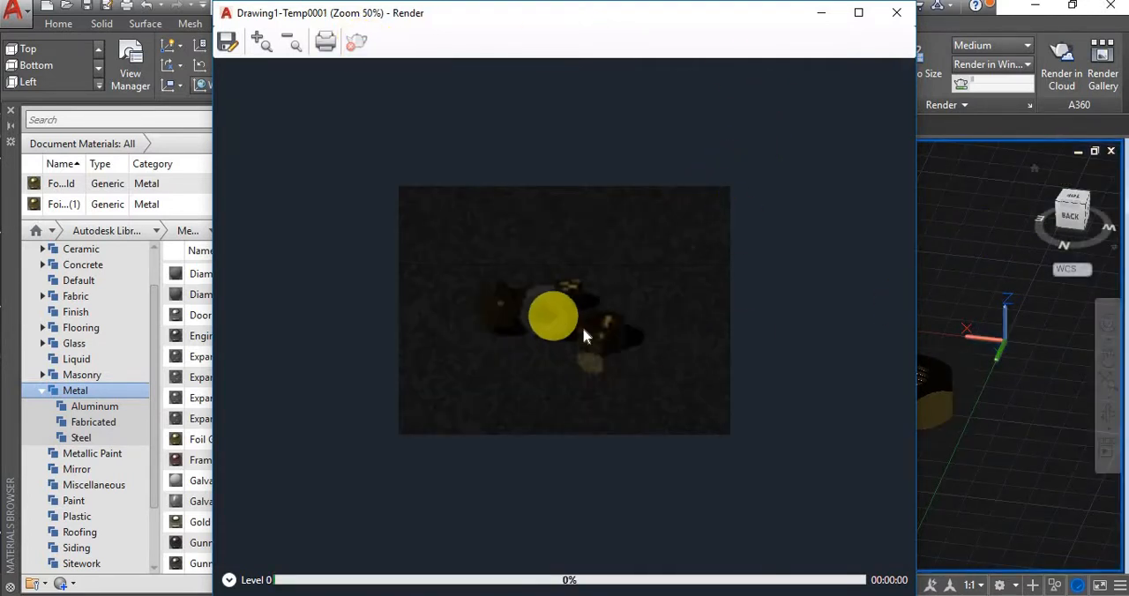
scroll(554, 304, up, 1)
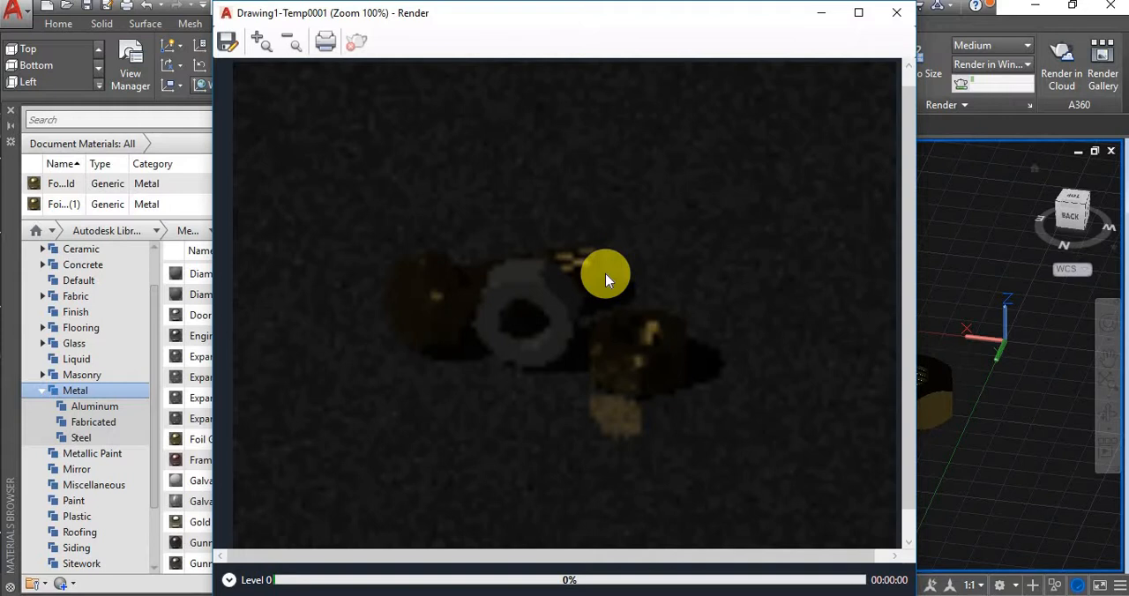
click(895, 14)
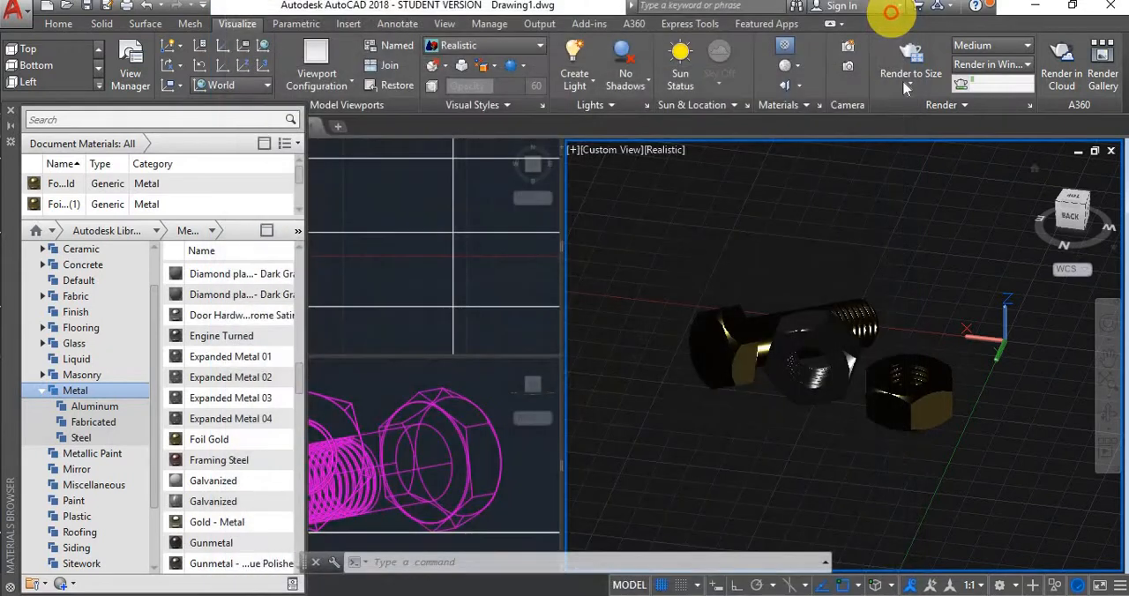
Test-render the 3D viewport in a window at Medium quality, inspect the materials enlarged, and stop and close the render
click(915, 60)
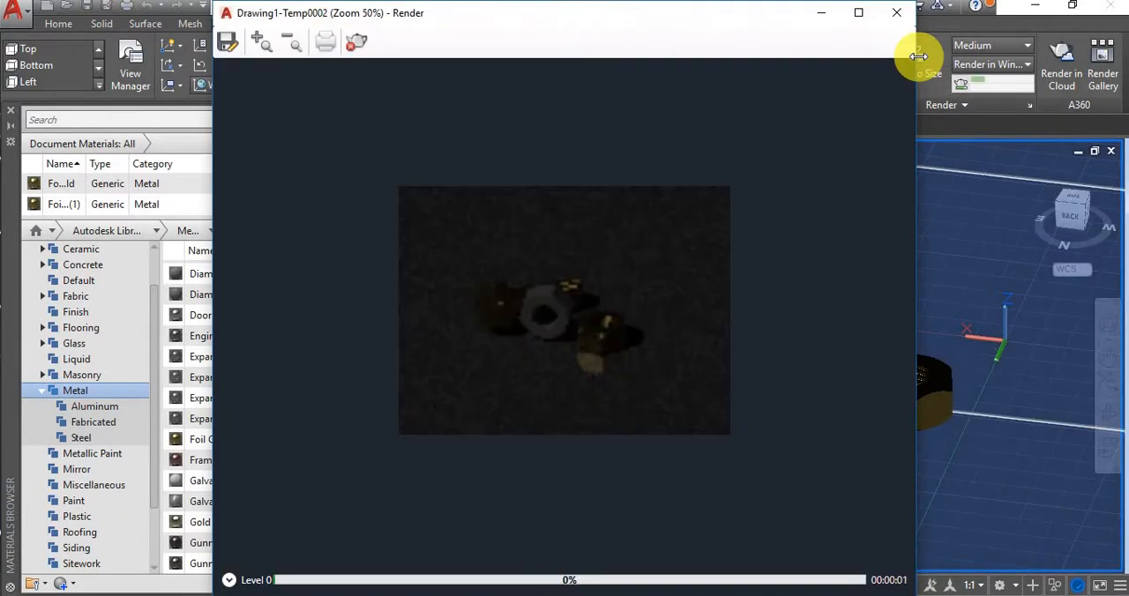
scroll(575, 305, up, 1)
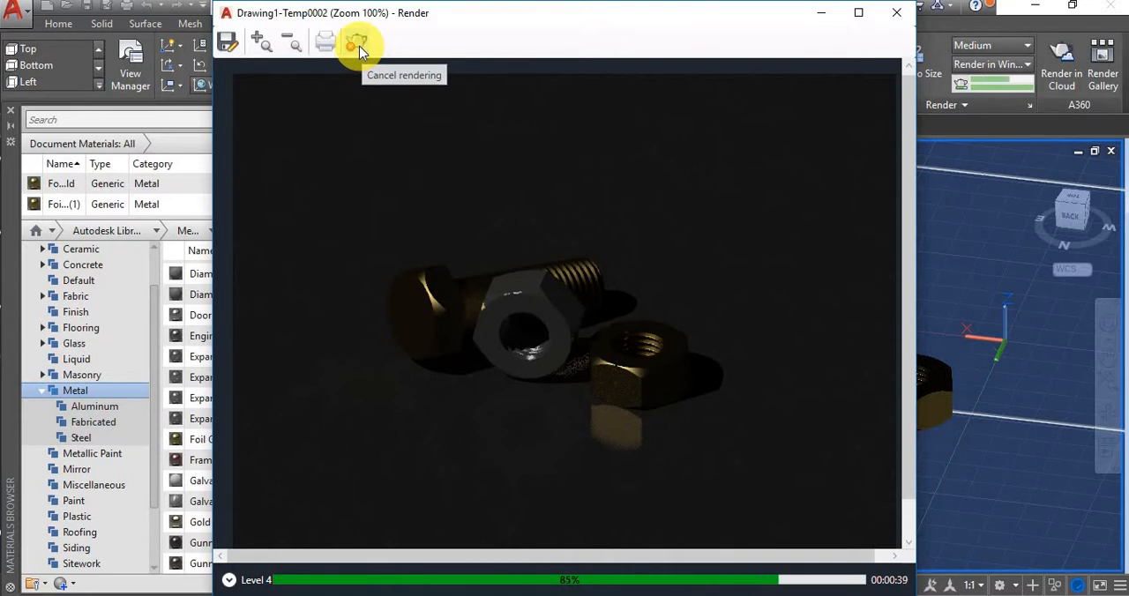
click(359, 47)
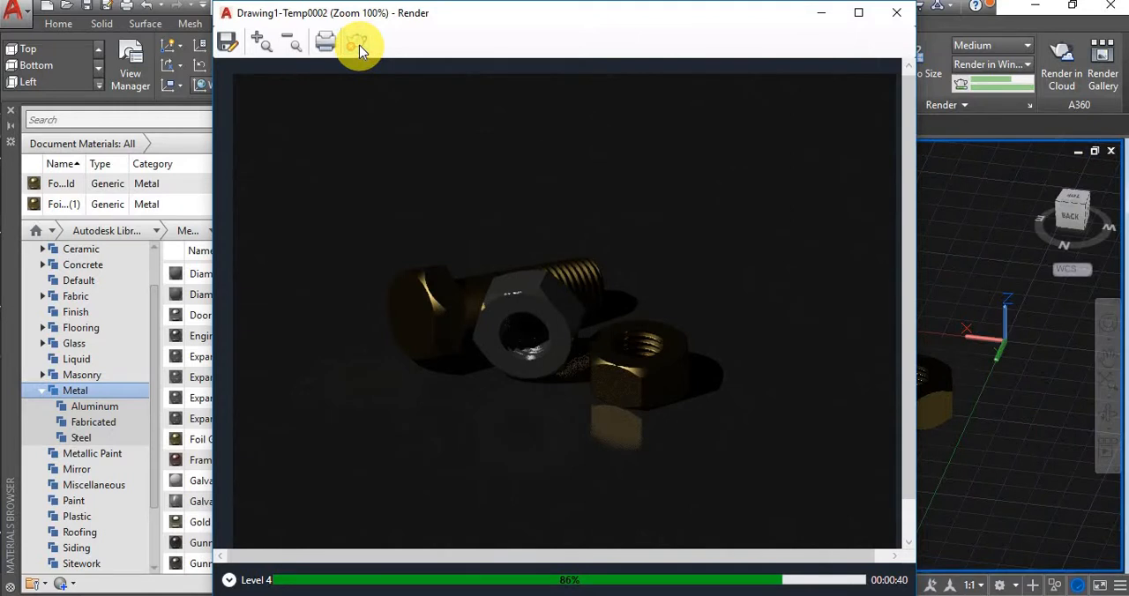
click(895, 14)
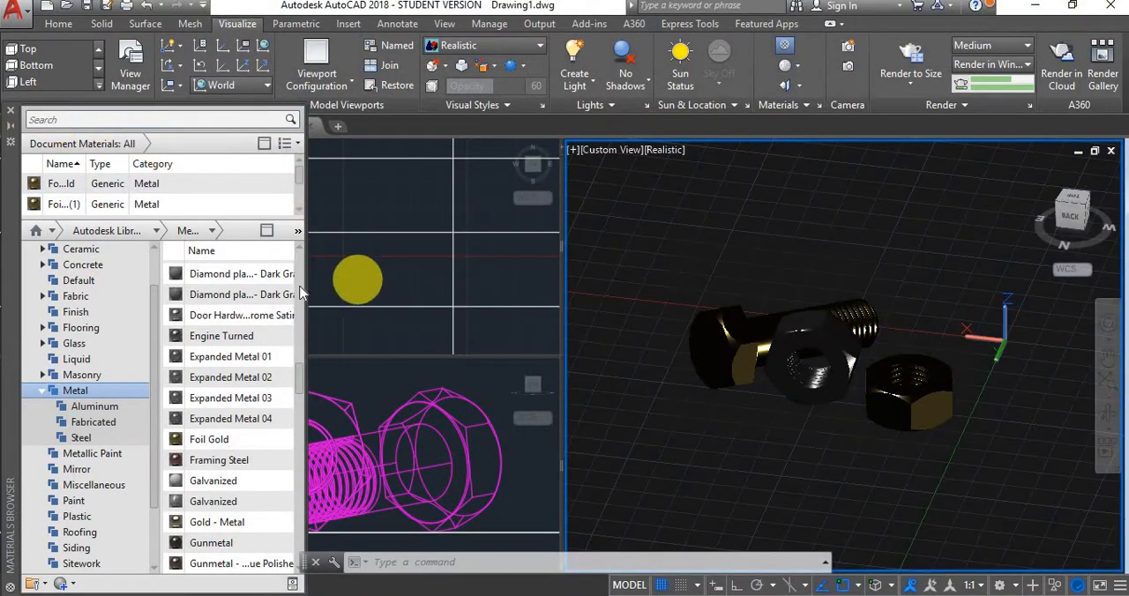
Narrow the Materials Browser and close it
drag(306, 278, 151, 298)
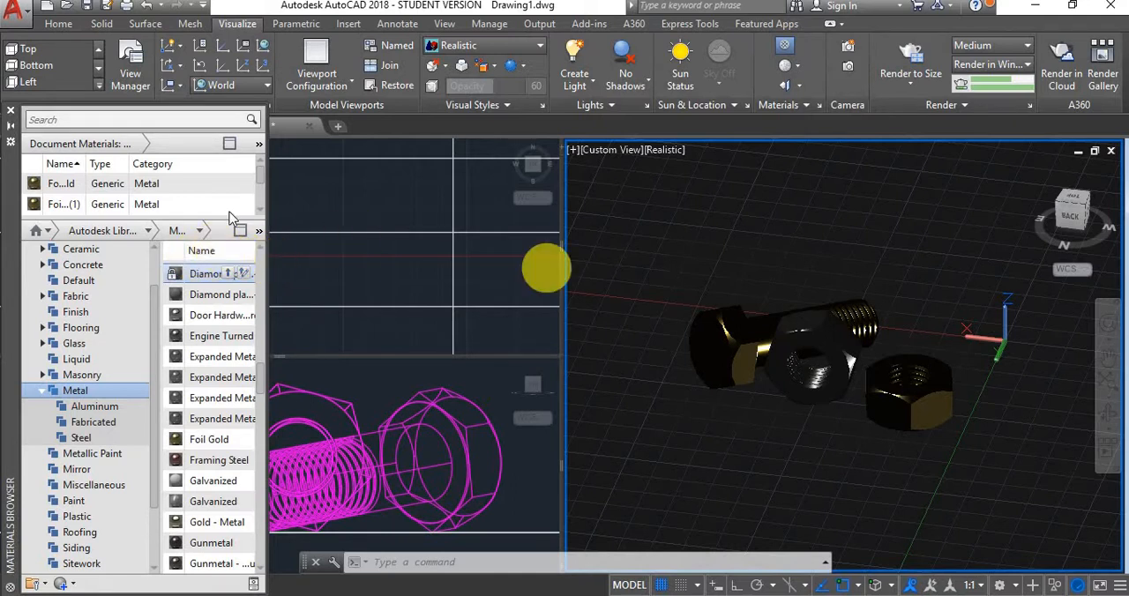
click(9, 117)
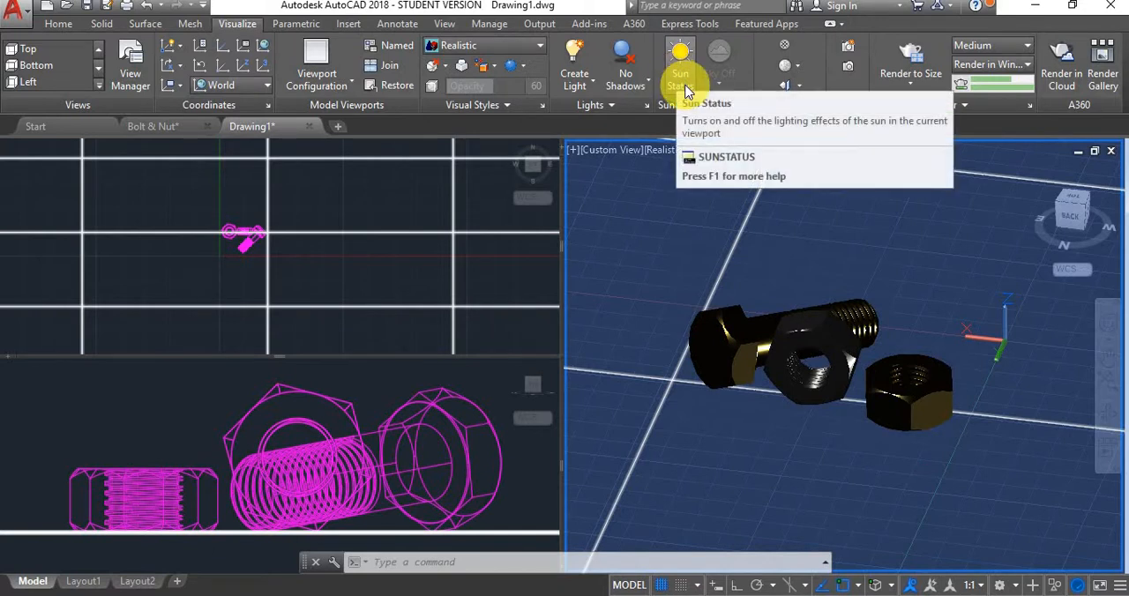
Try the Sun Status lighting in the 3D viewport and set its shadows to Full Shadows
click(689, 79)
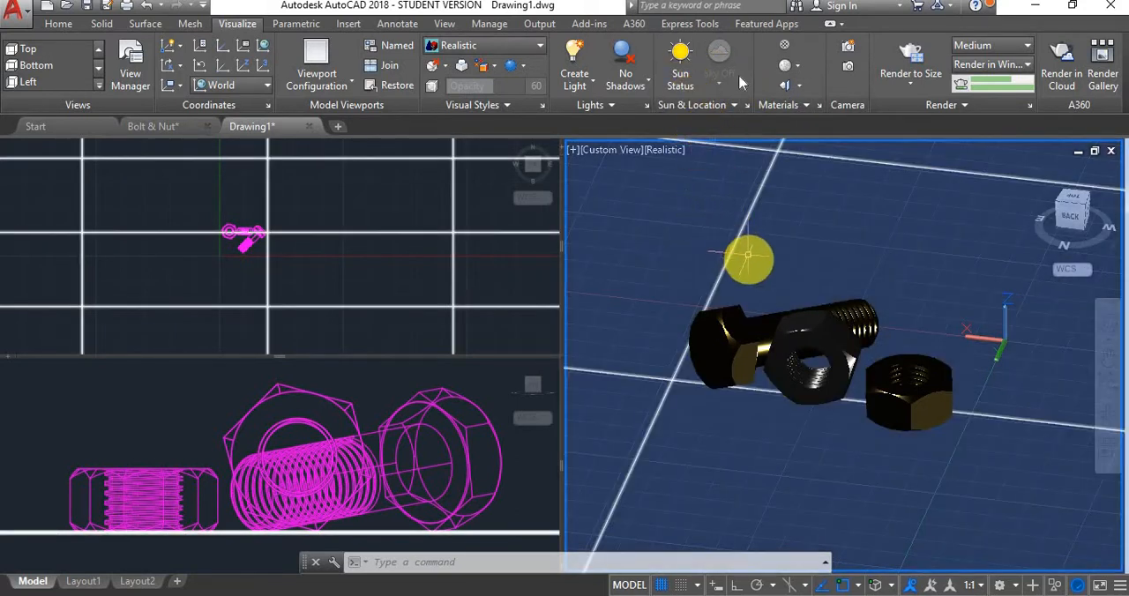
click(682, 63)
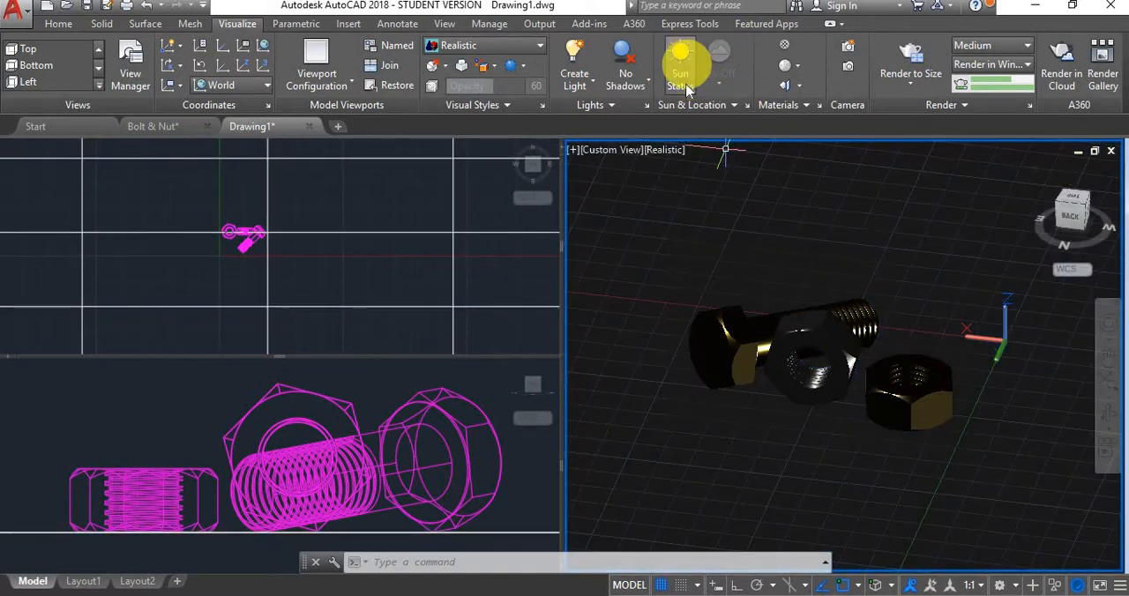
click(621, 75)
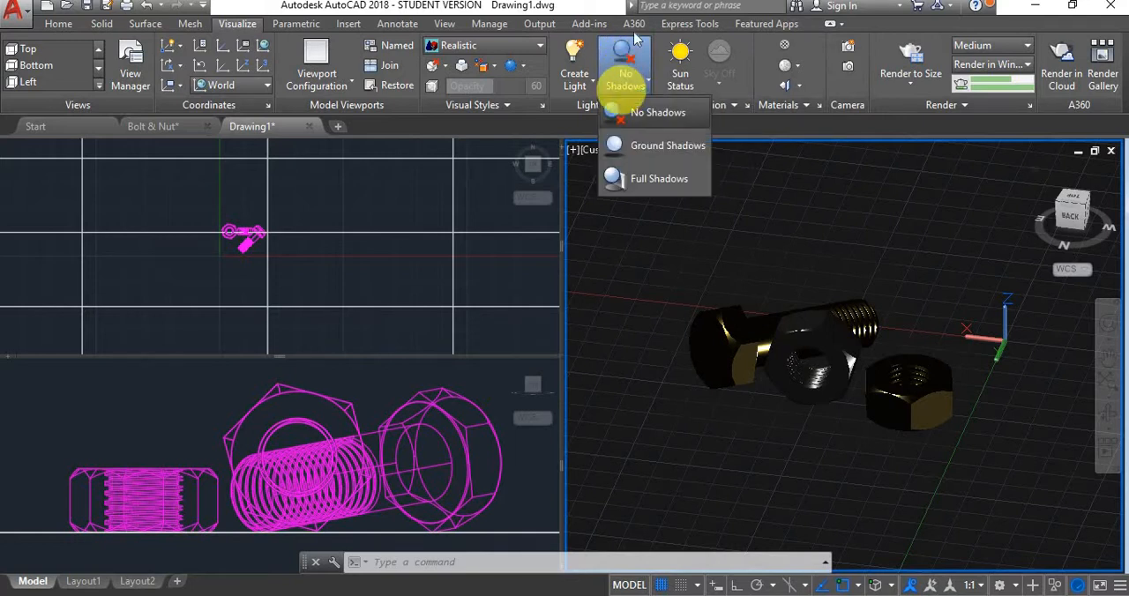
click(663, 180)
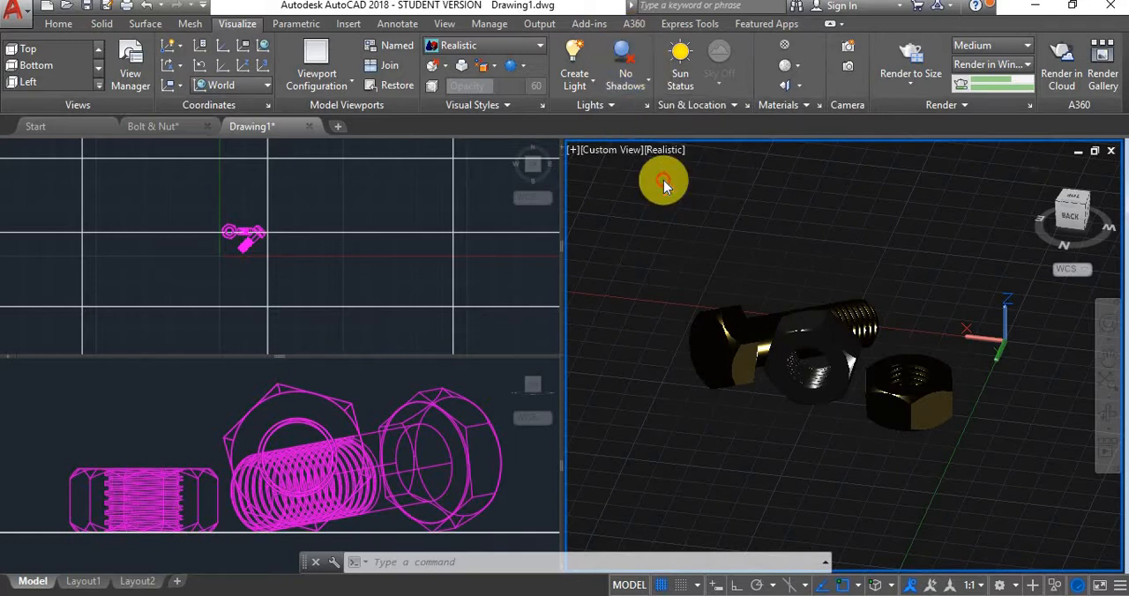
Start a weblight in the 3D viewport and turn off the default lighting
click(587, 80)
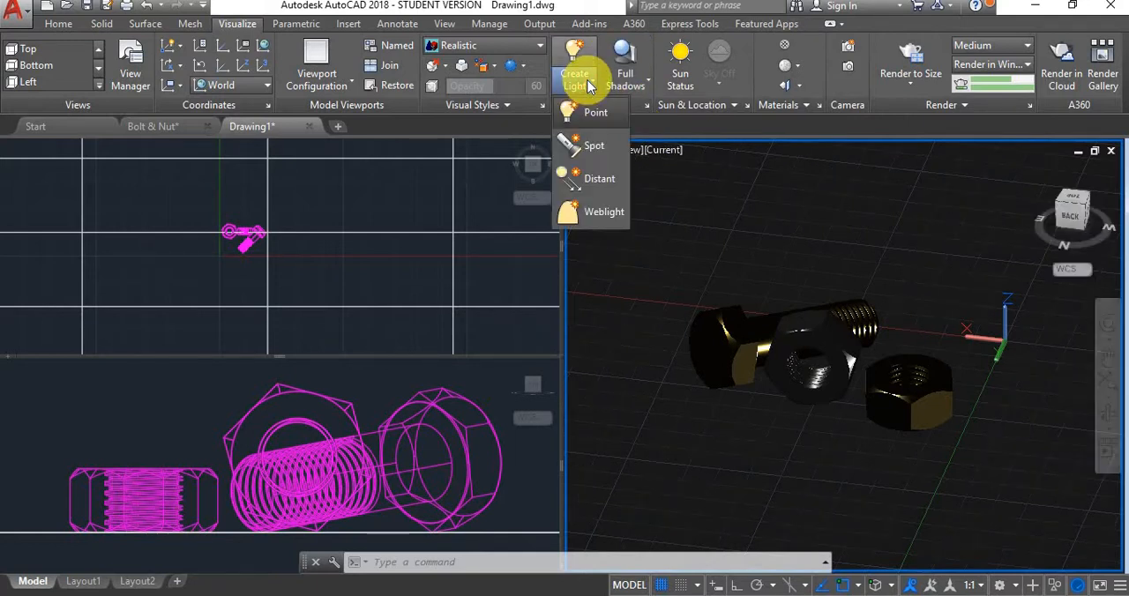
click(589, 221)
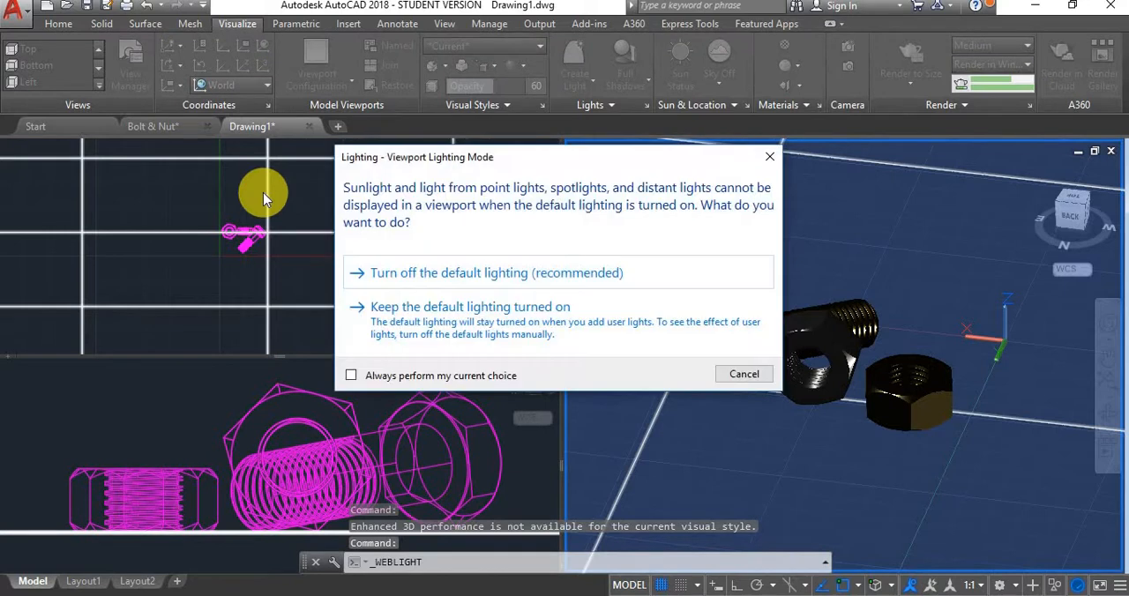
click(527, 275)
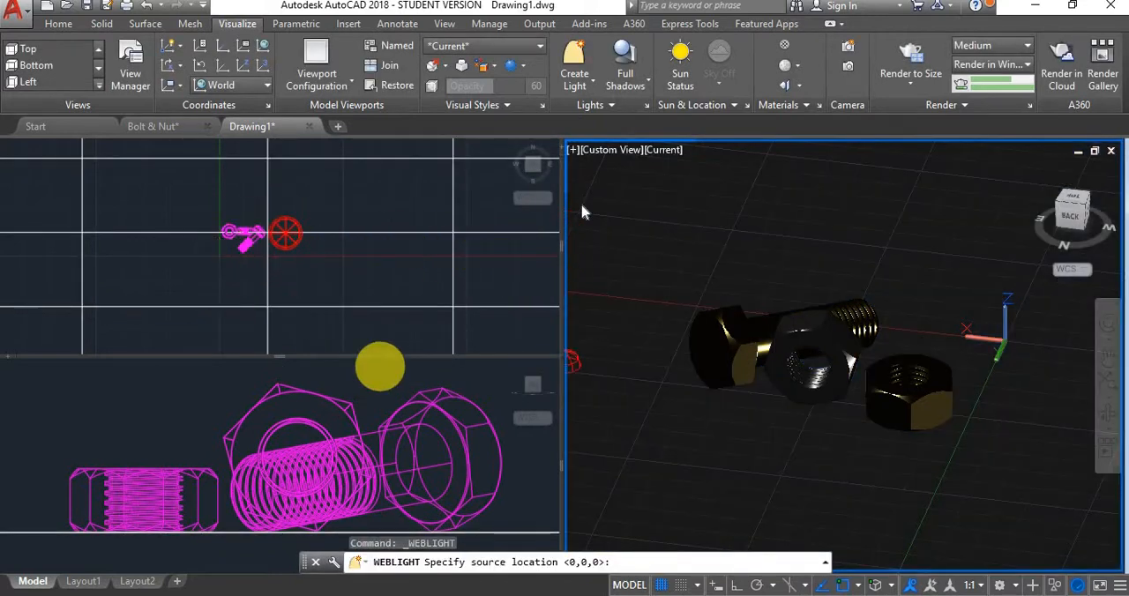
In the Top viewport, place the weblight's source diagonally beyond the flat nut, away from the bolt, and its target beside that nut
click(342, 264)
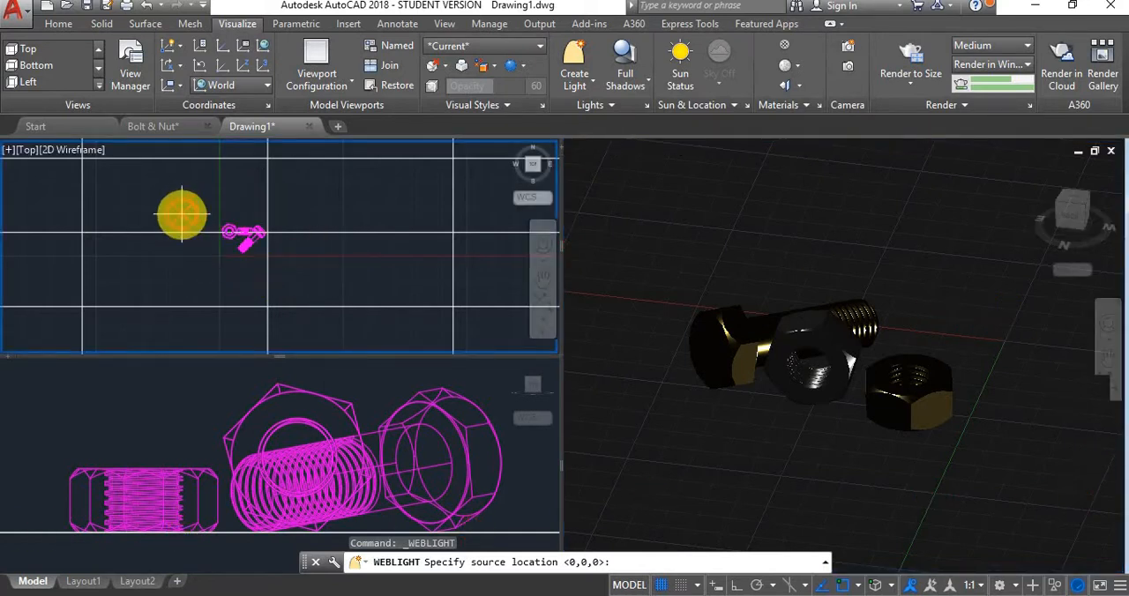
scroll(220, 223, up, 10)
middle_drag(194, 217, 208, 196)
scroll(208, 198, down, 5)
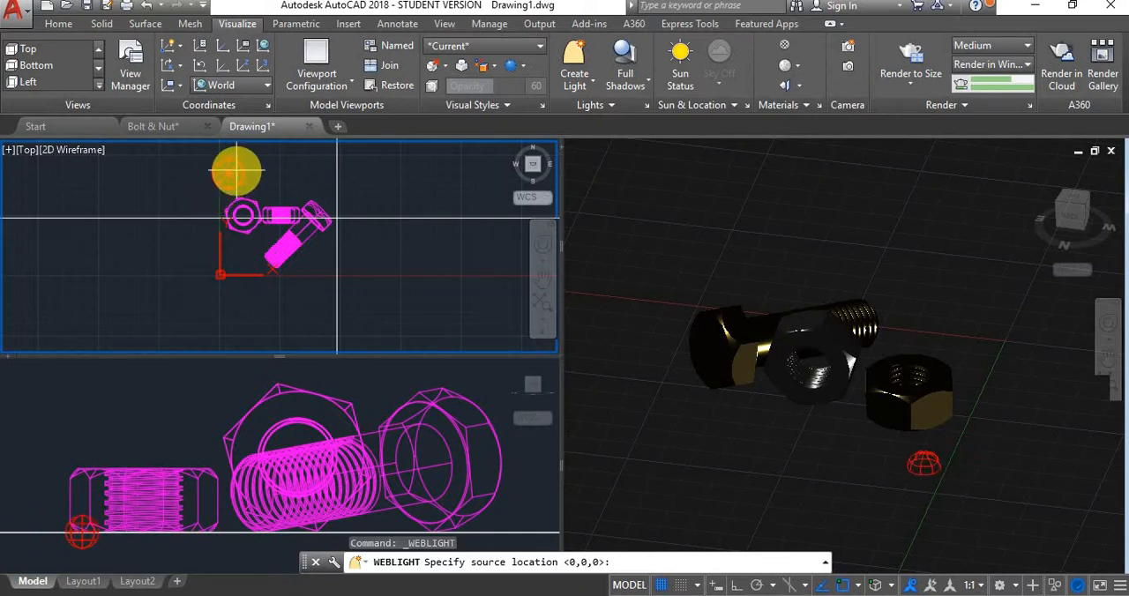
scroll(406, 247, up, 3)
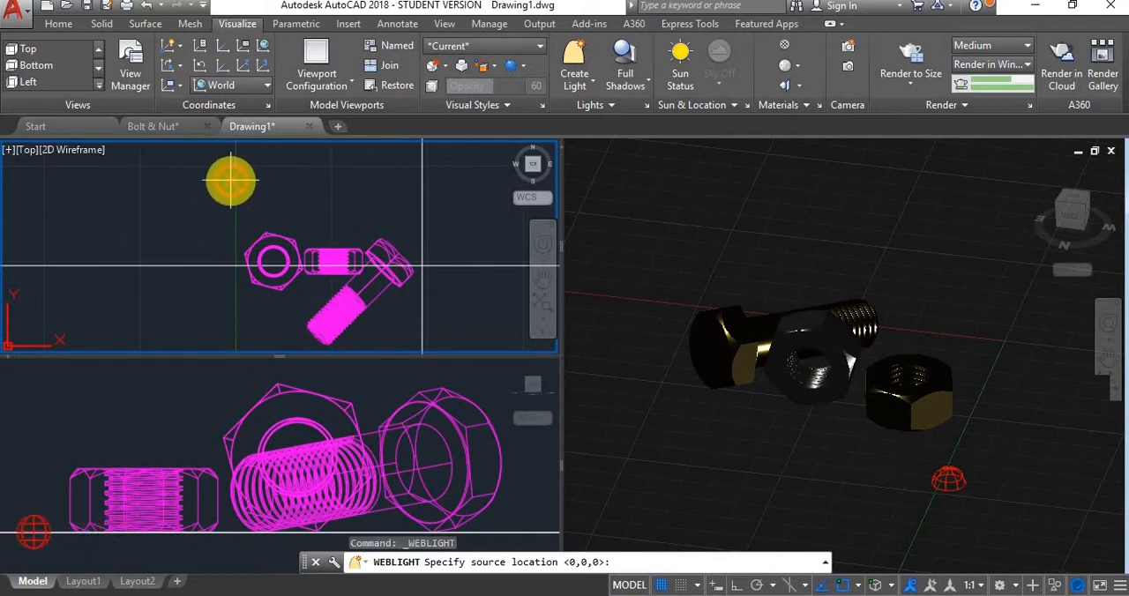
click(226, 182)
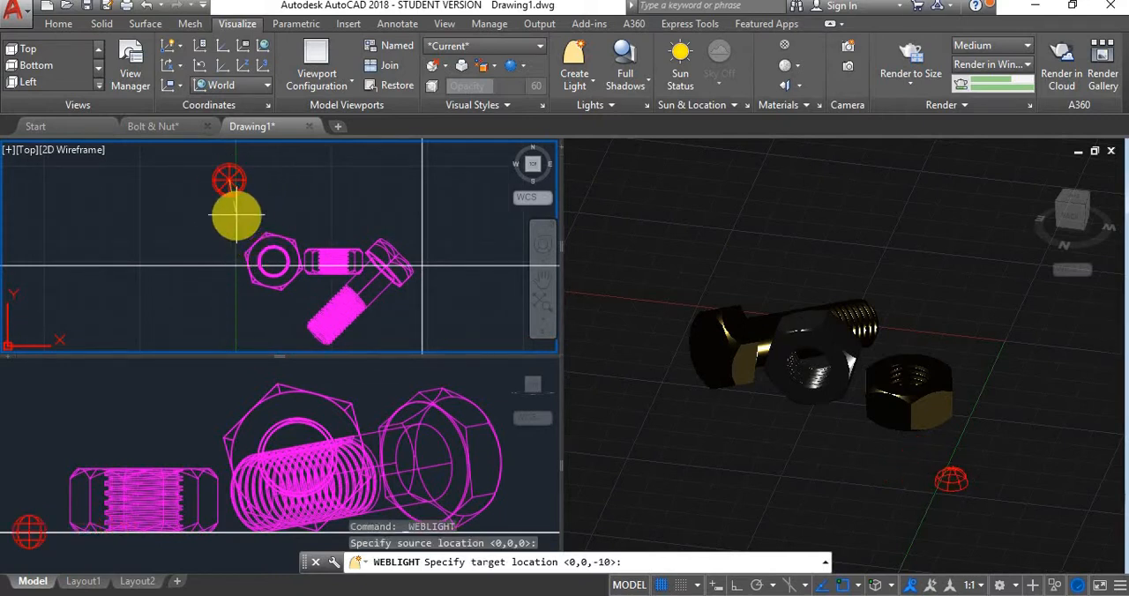
click(184, 257)
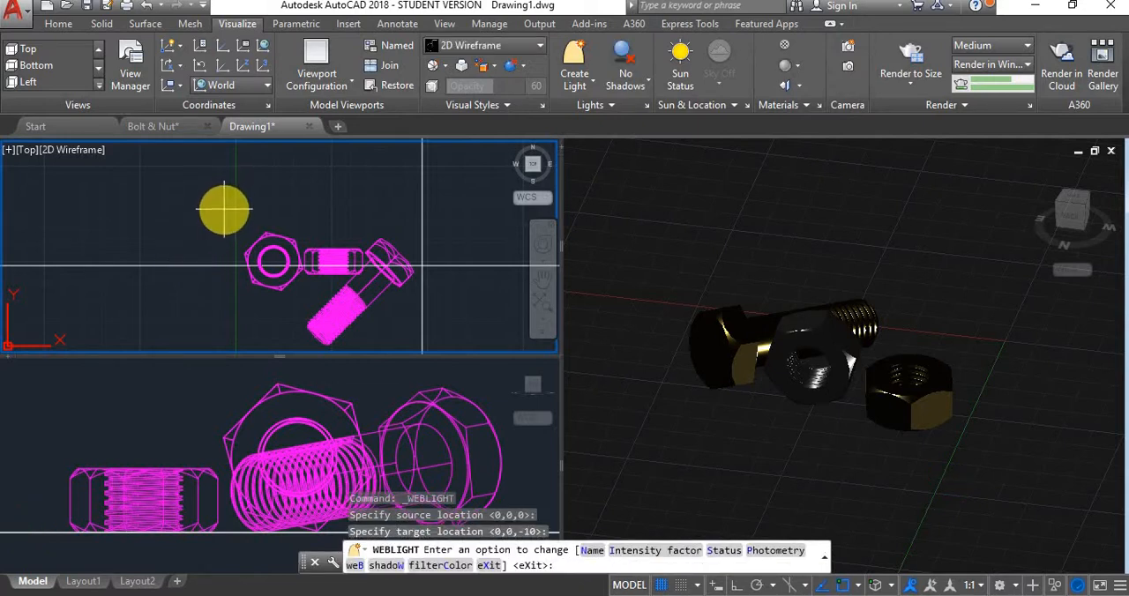
Finish the weblight with its default options and check its placement around the bolt and nuts in the Front viewport
scroll(223, 210, down, 4)
scroll(223, 210, down, 2)
click(182, 412)
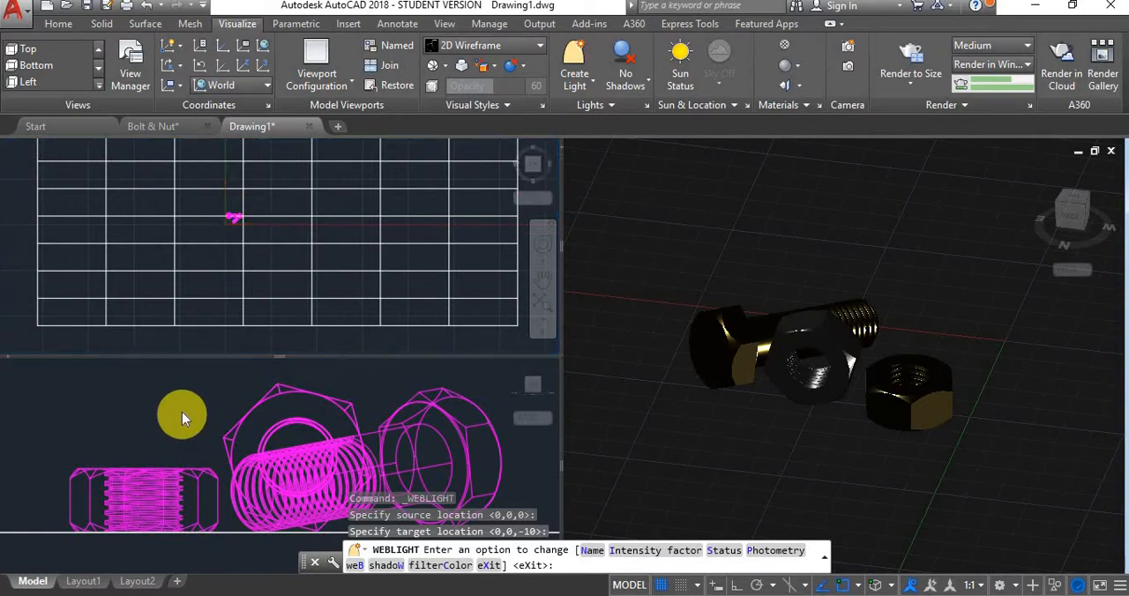
scroll(182, 412, down, 3)
scroll(181, 412, down, 5)
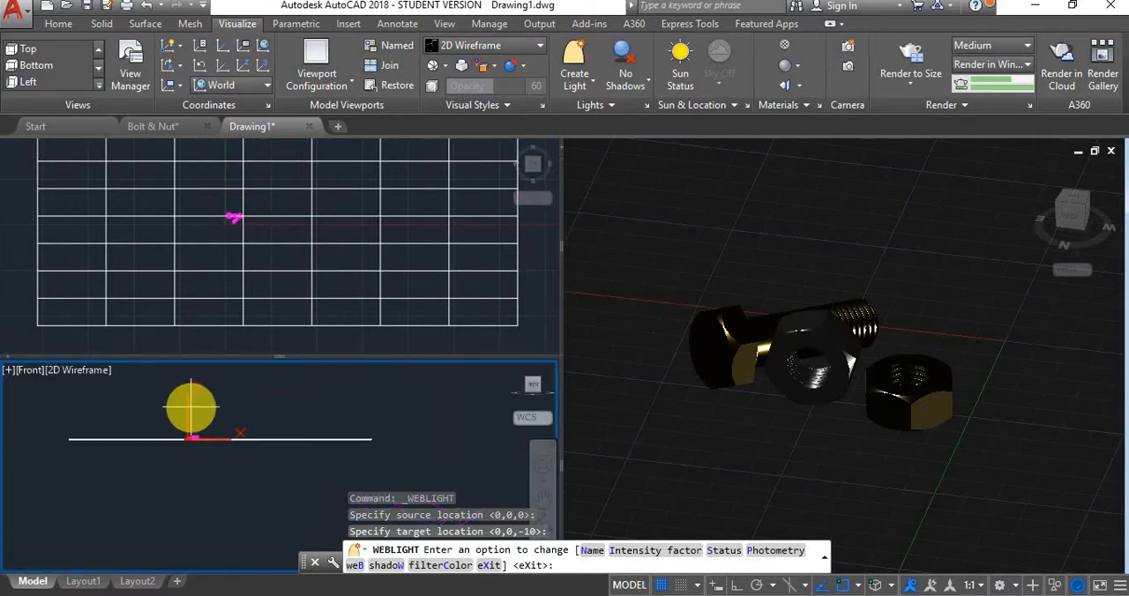
key(Return)
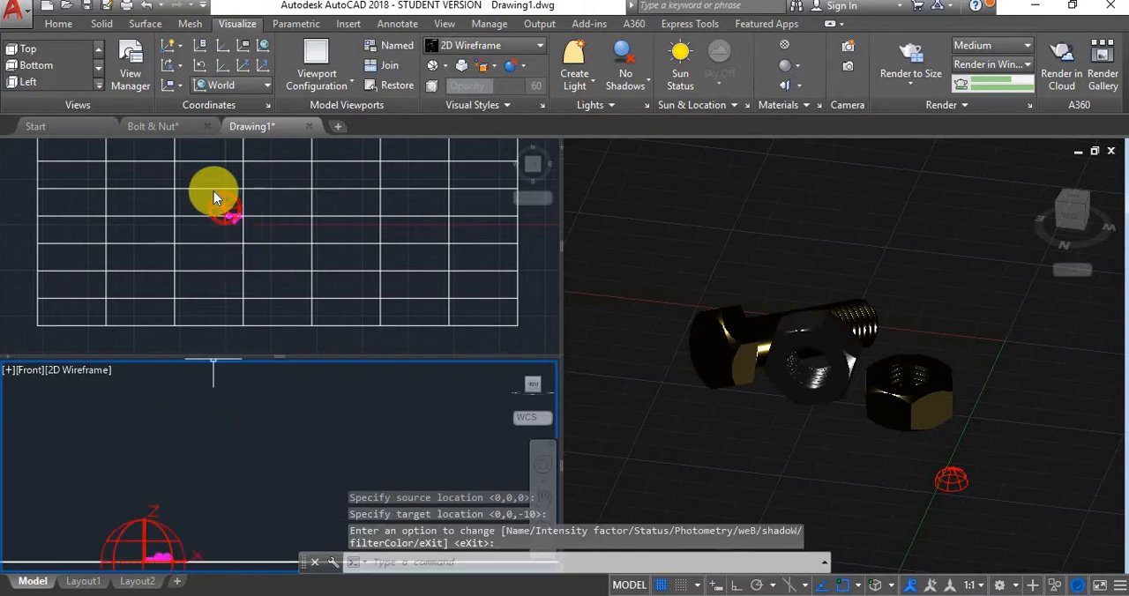
scroll(197, 454, up, 4)
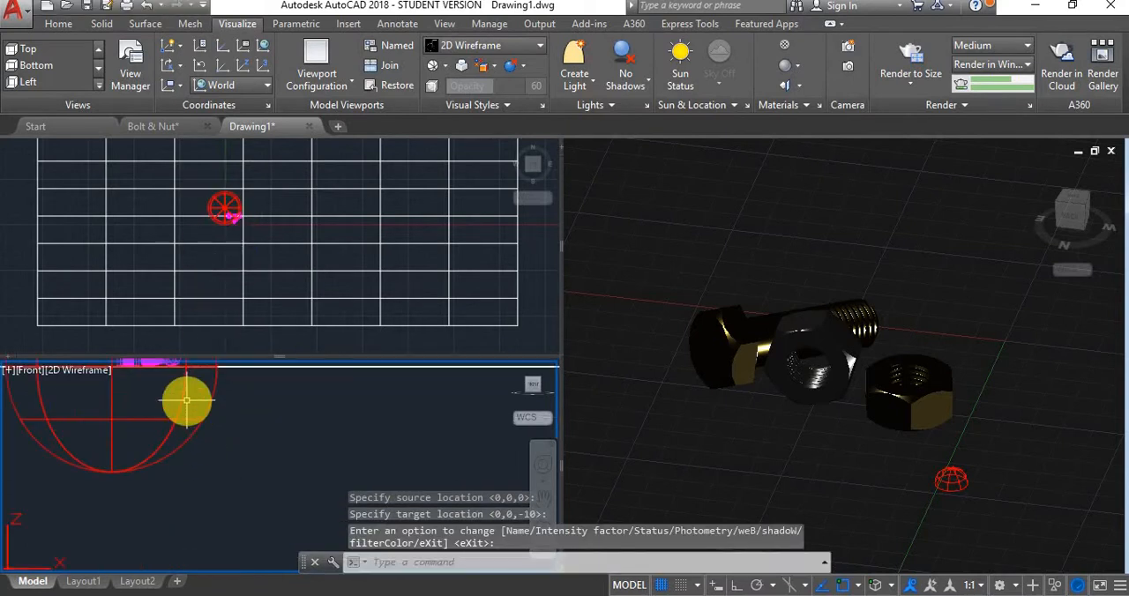
scroll(186, 401, up, 2)
scroll(216, 454, down, 4)
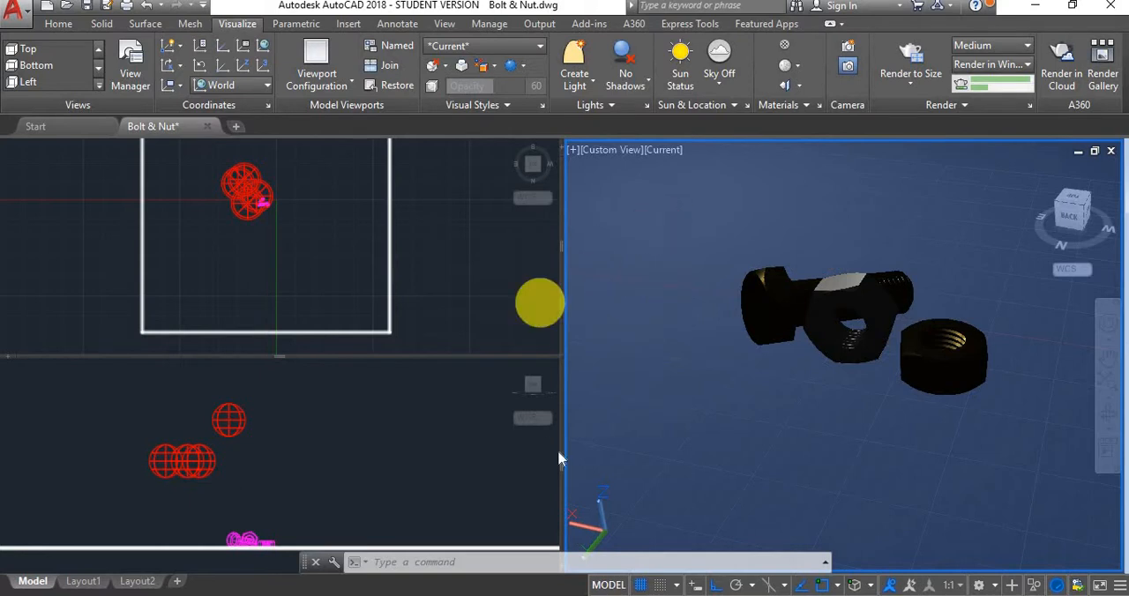
Render the 3D viewport of the Bolt & Nut drawing in a window at Medium quality
key(Escape)
key(Escape)
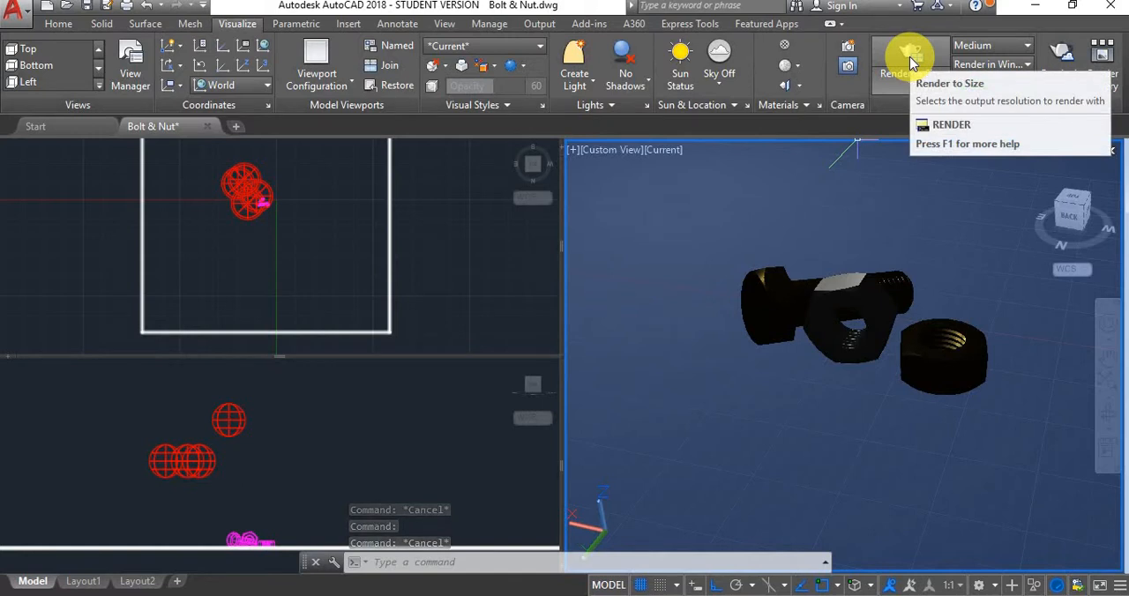
click(911, 60)
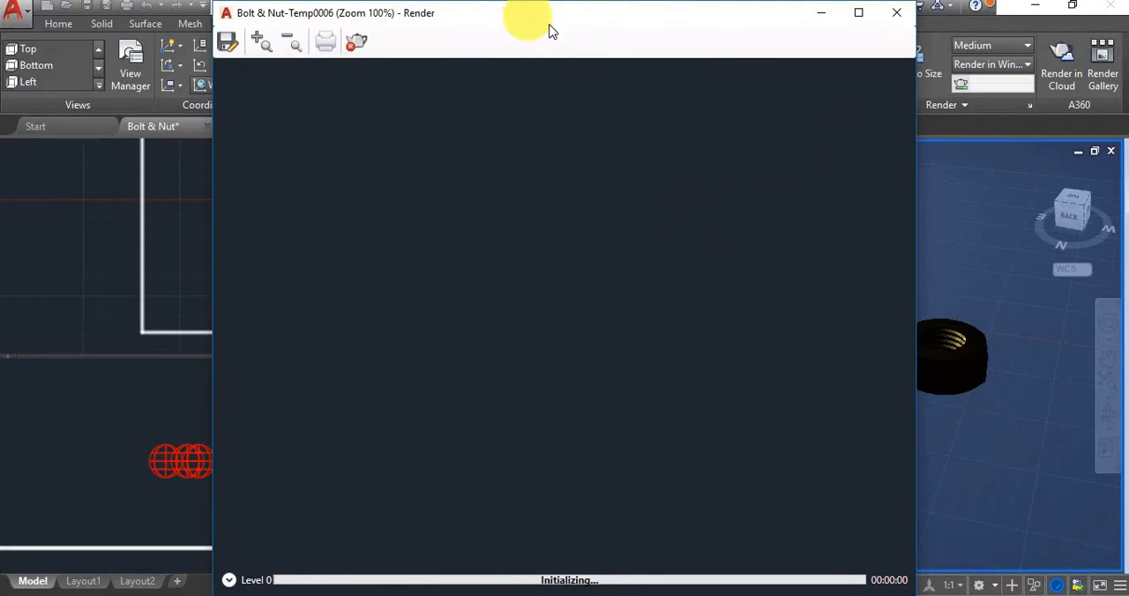
drag(528, 18, 550, 28)
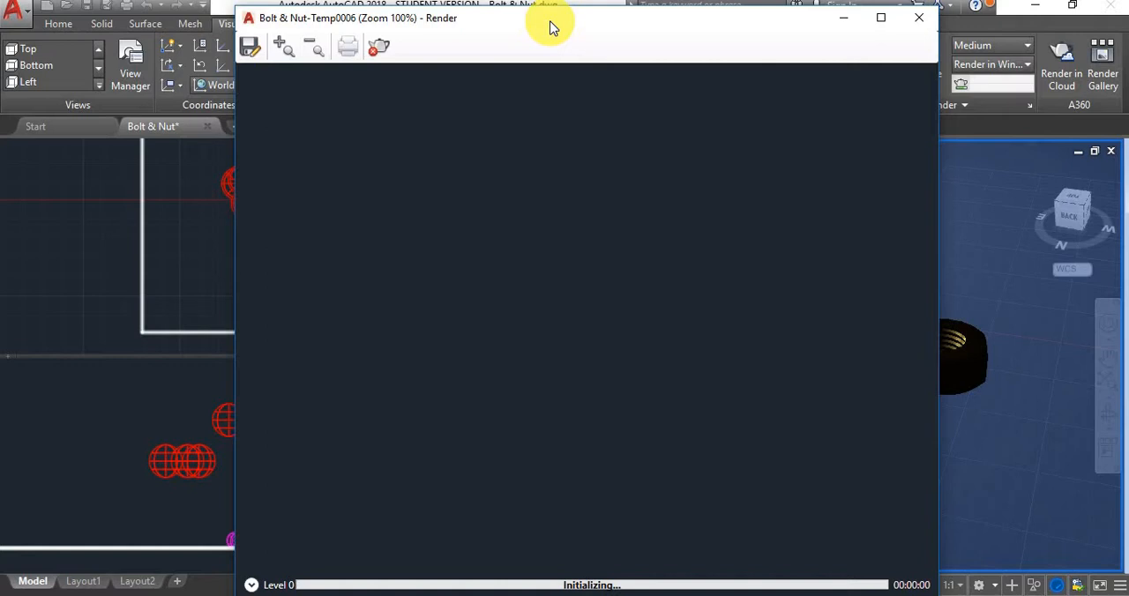
click(637, 231)
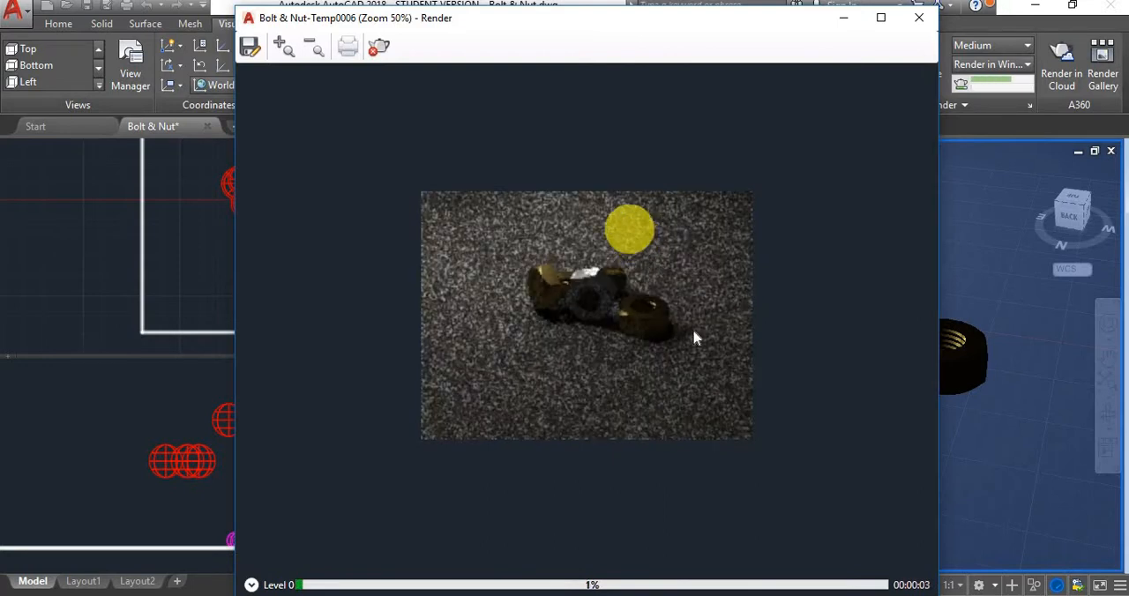
Examine the materials, threads and shadows of the bolt and nuts in the render at 100% and 200% zoom
scroll(609, 273, up, 1)
click(622, 239)
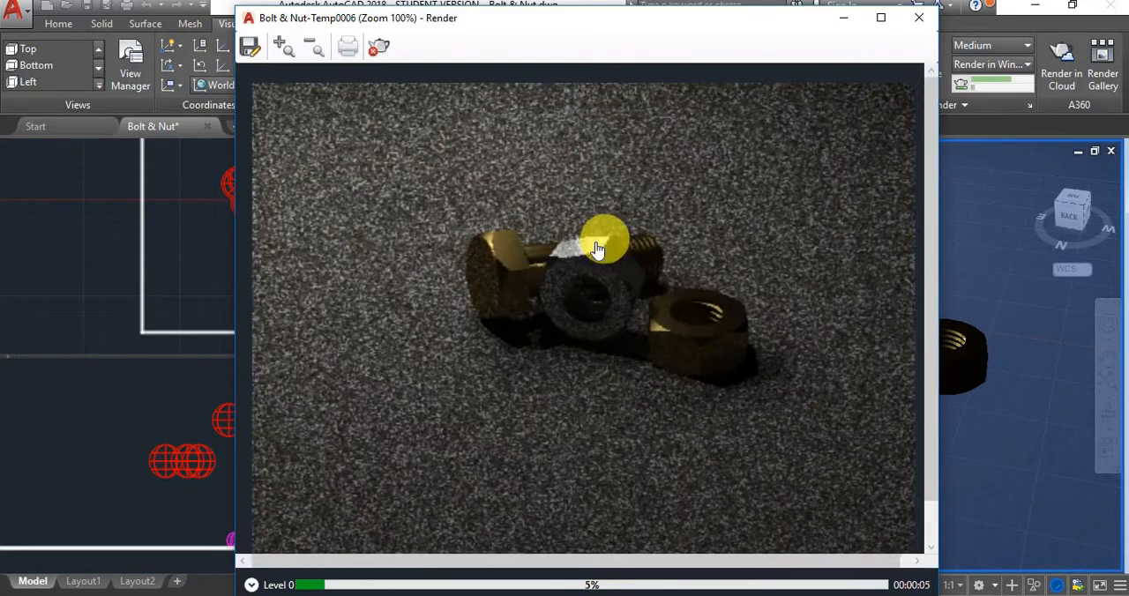
scroll(634, 254, up, 1)
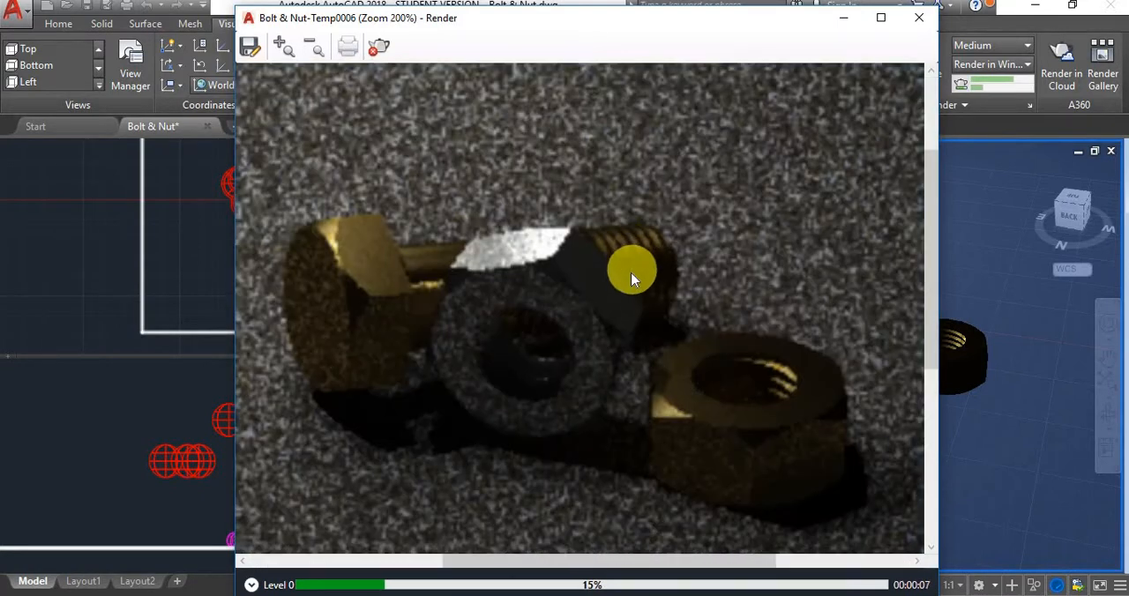
scroll(632, 278, down, 1)
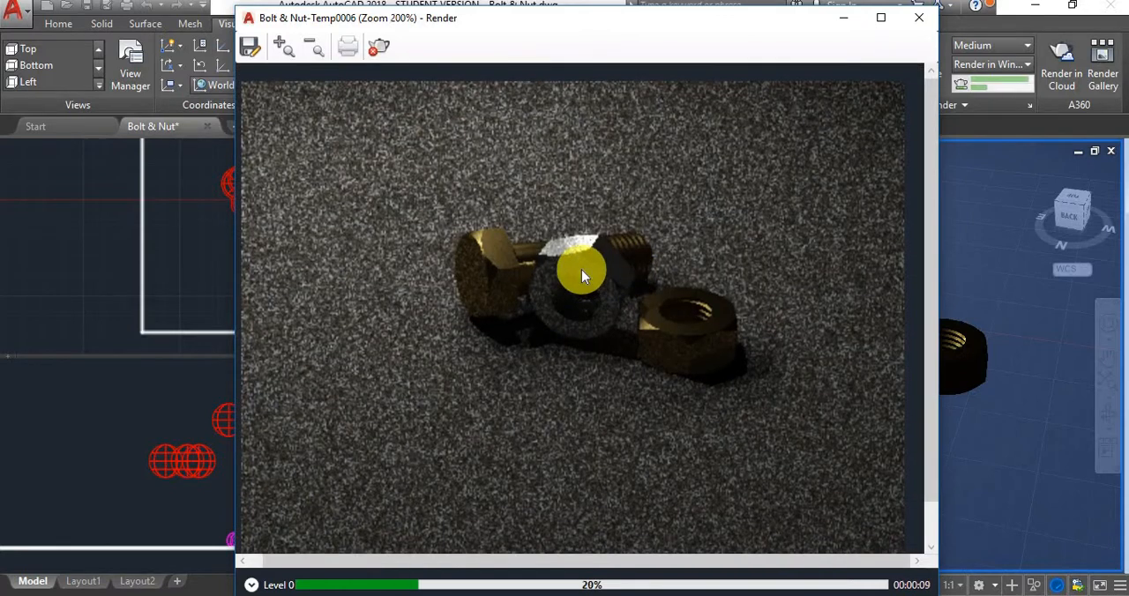
scroll(581, 275, up, 1)
scroll(627, 277, down, 1)
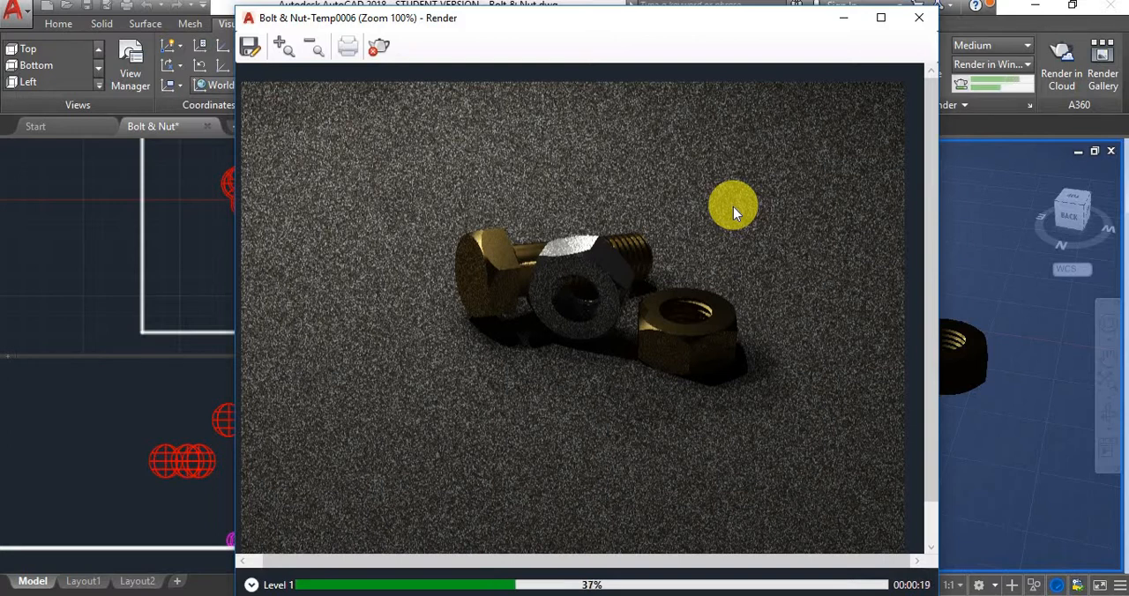
scroll(719, 273, up, 1)
drag(733, 290, 874, 347)
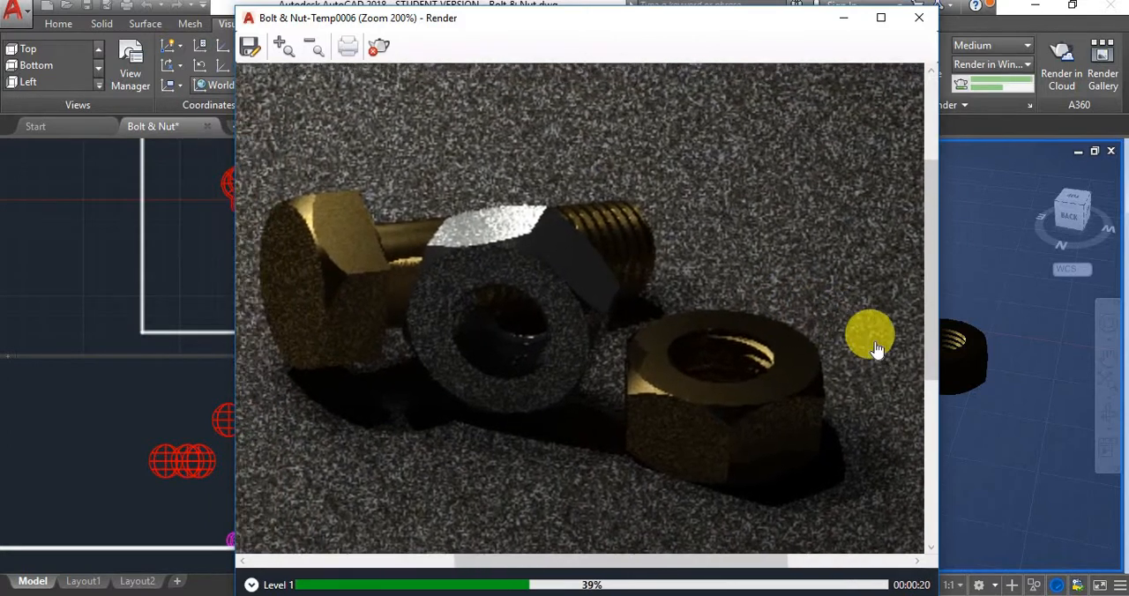
scroll(622, 280, down, 1)
drag(621, 280, 611, 291)
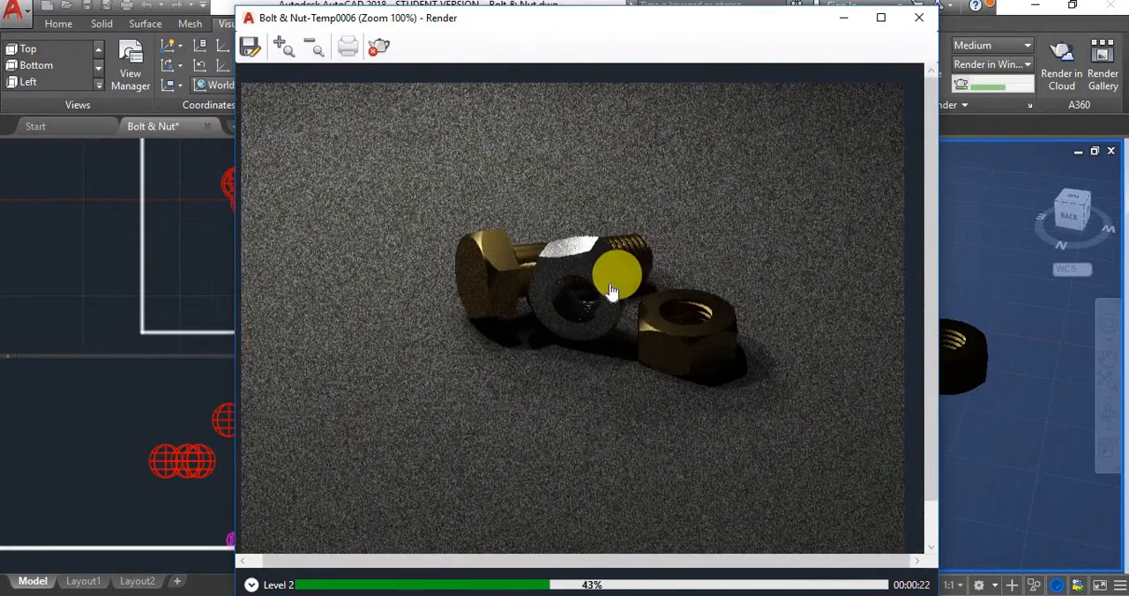
scroll(738, 247, up, 1)
drag(745, 254, 899, 231)
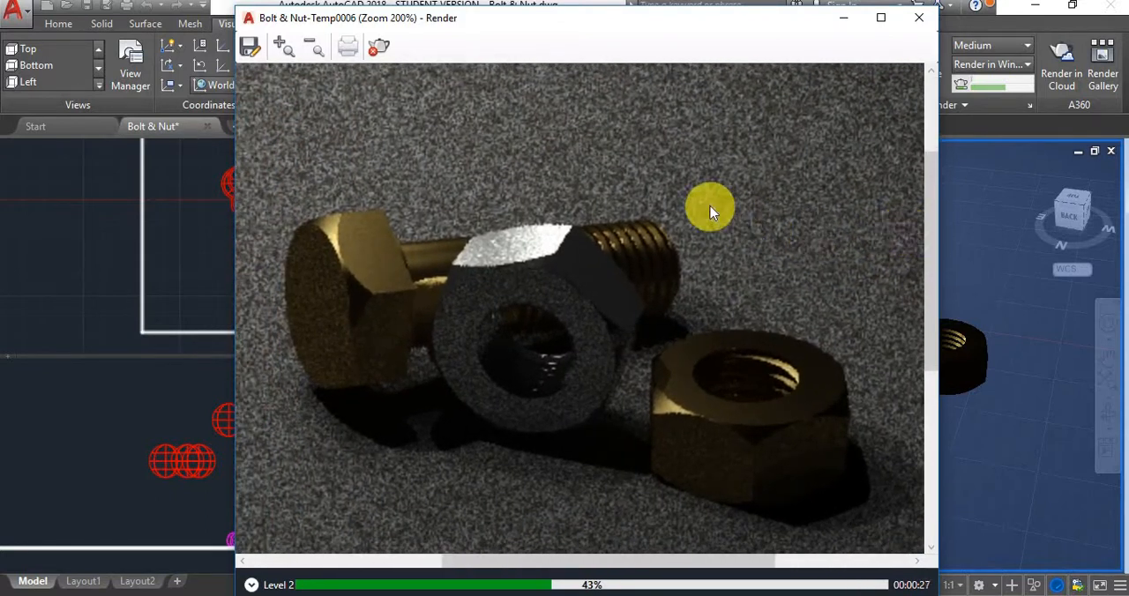
scroll(653, 215, down, 1)
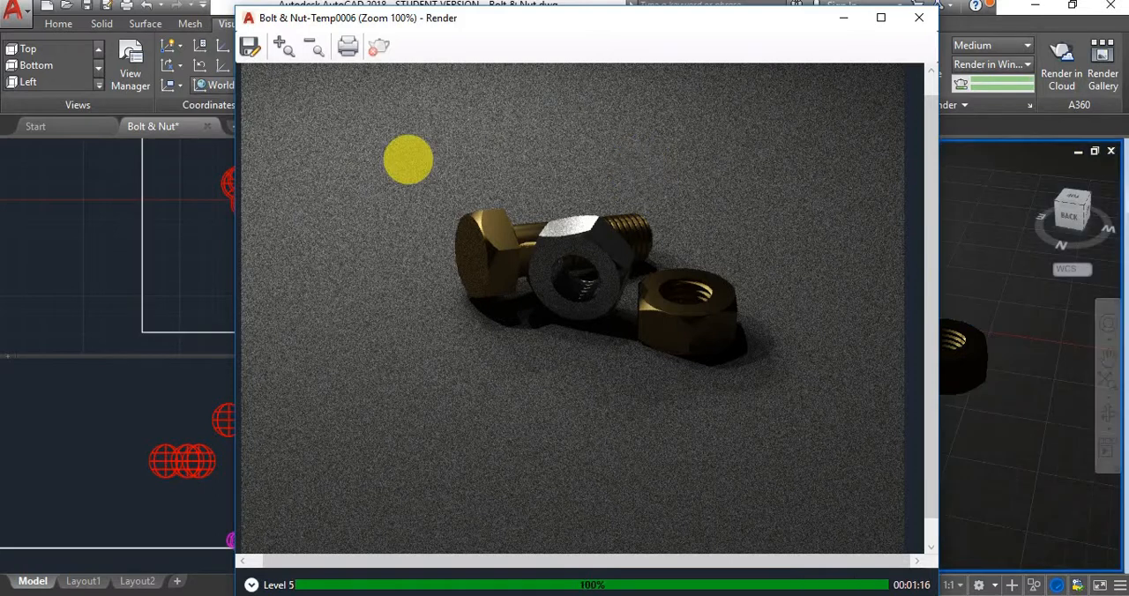
Save the rendered image as Bolt & Nut-Temp0006.png in Downloads, with 32-bit colour and 150 dots per inch
click(251, 50)
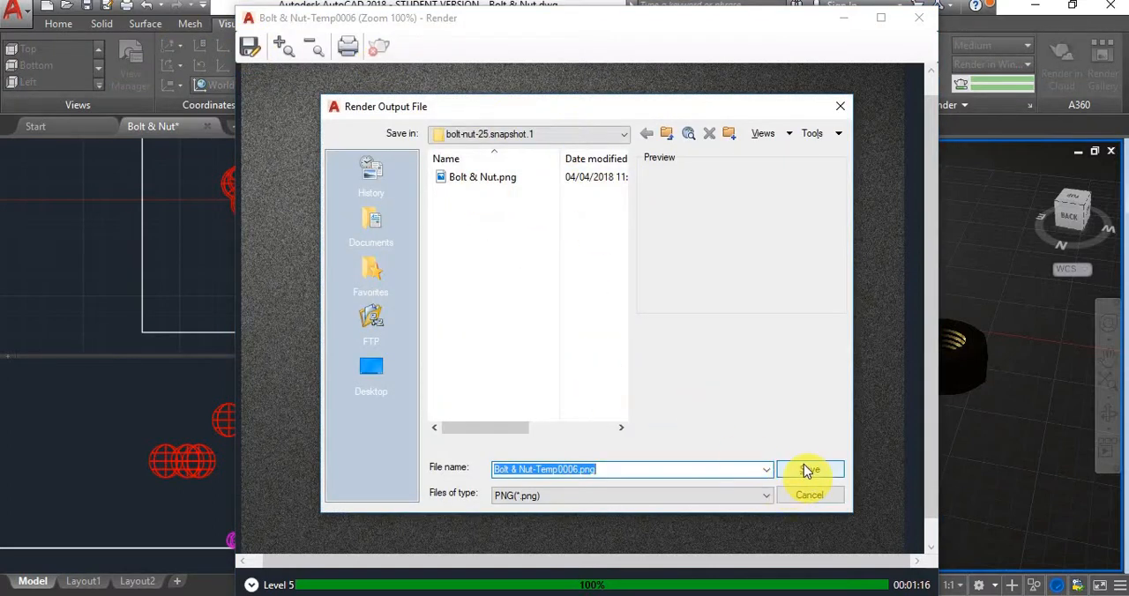
click(667, 133)
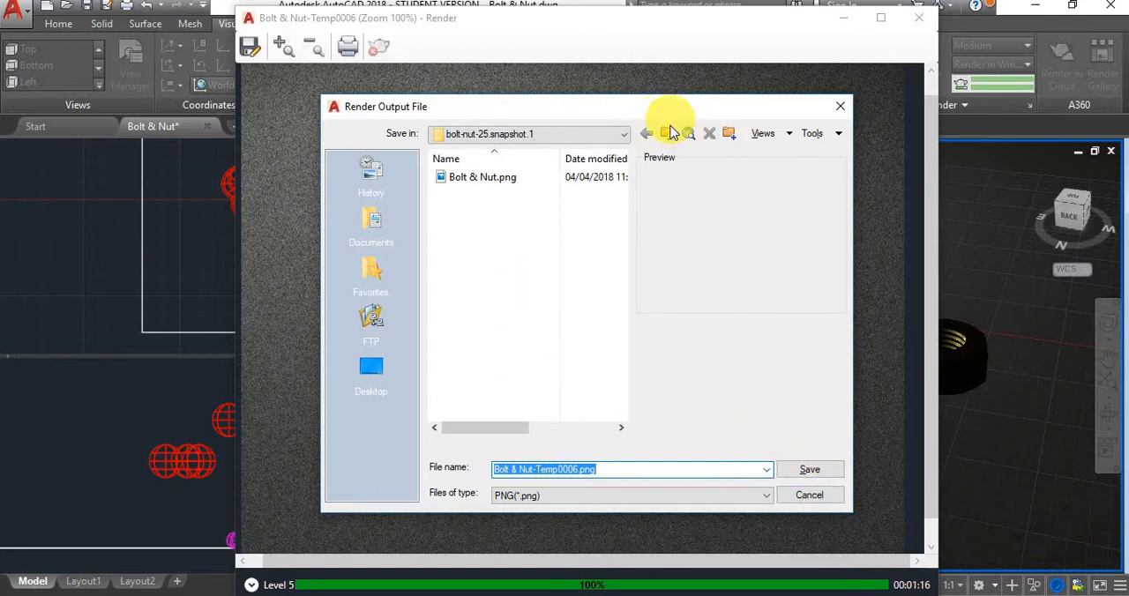
click(810, 473)
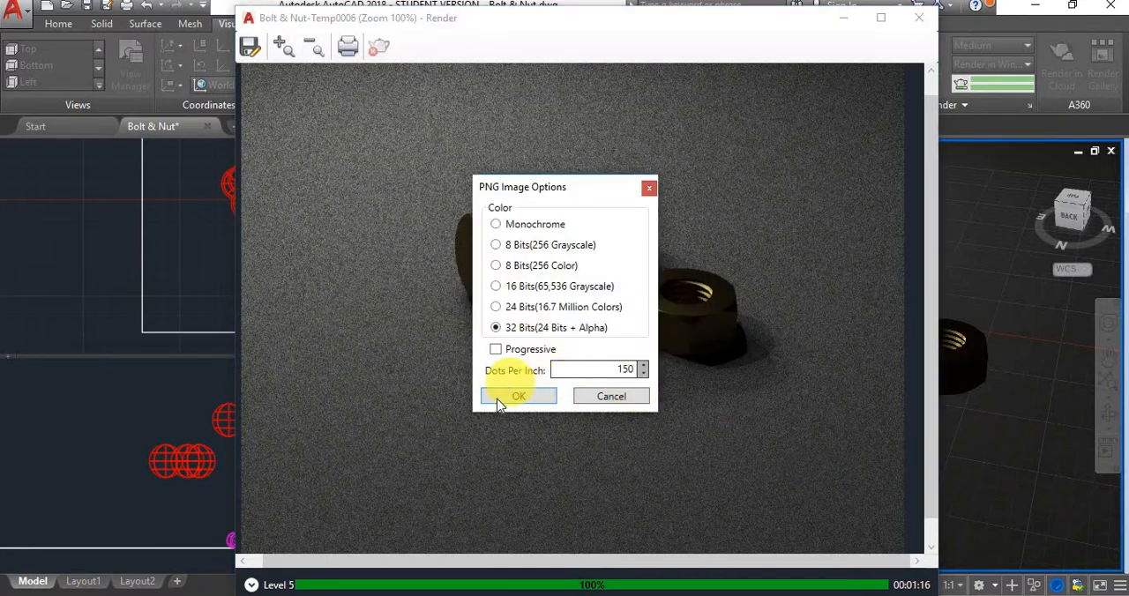
click(497, 399)
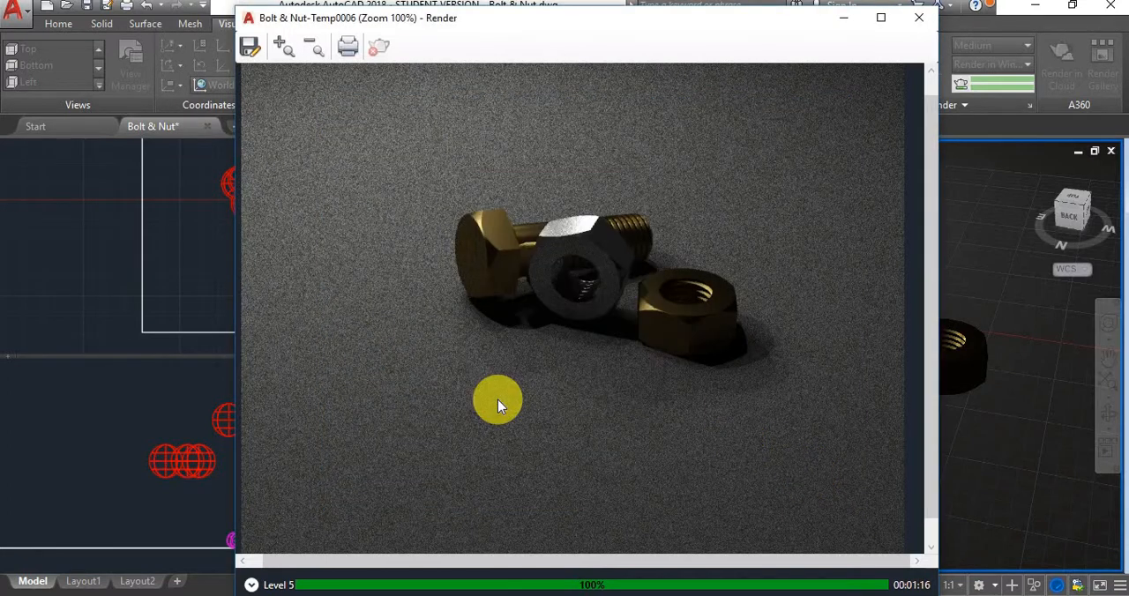
Switch to File Explorer, view the saved Bolt & Nut-Temp0006.png from the Downloads folder, and close the picture
mouse_move(88, 595)
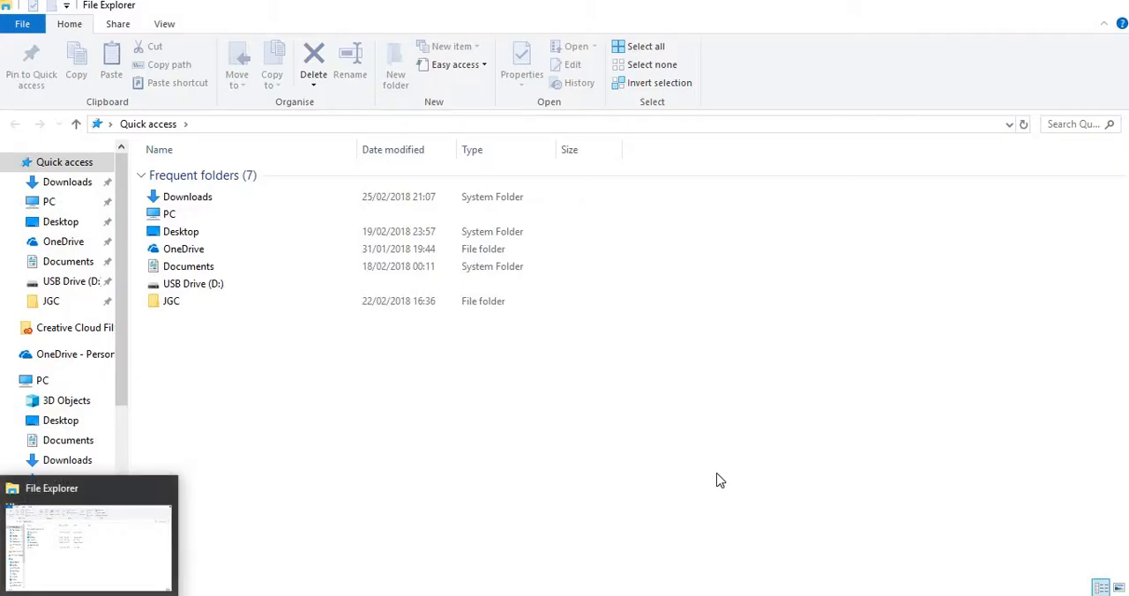
click(717, 475)
click(43, 504)
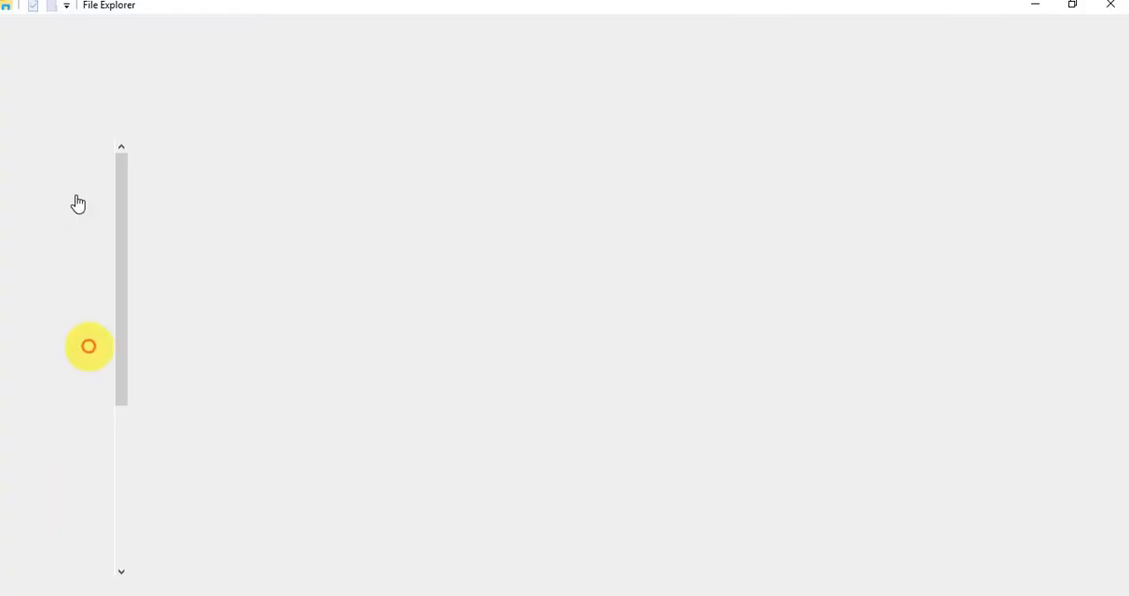
click(74, 184)
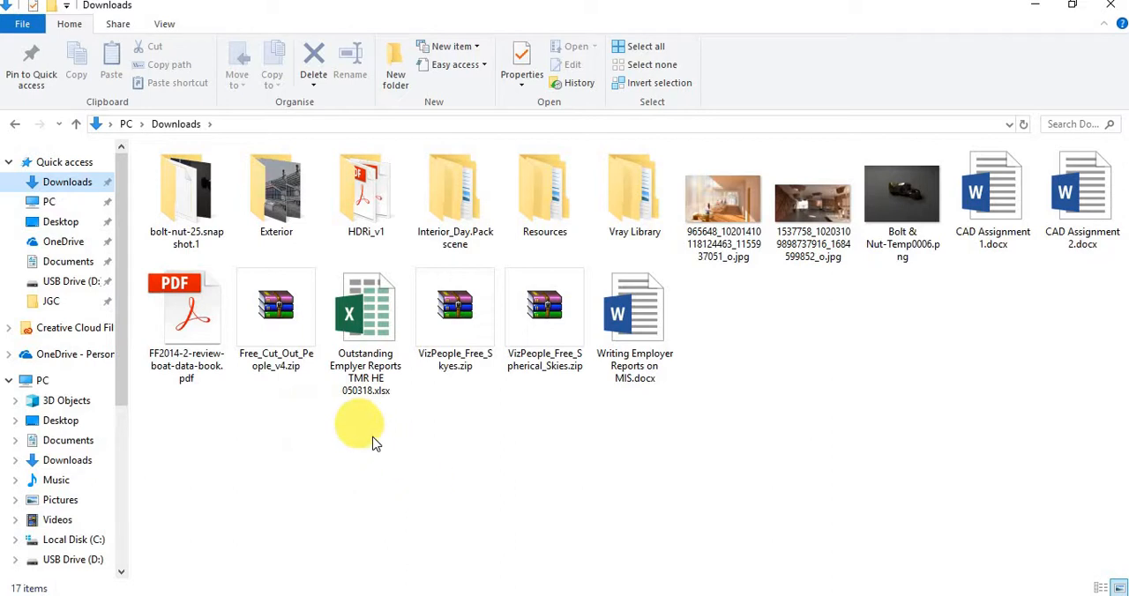
click(908, 200)
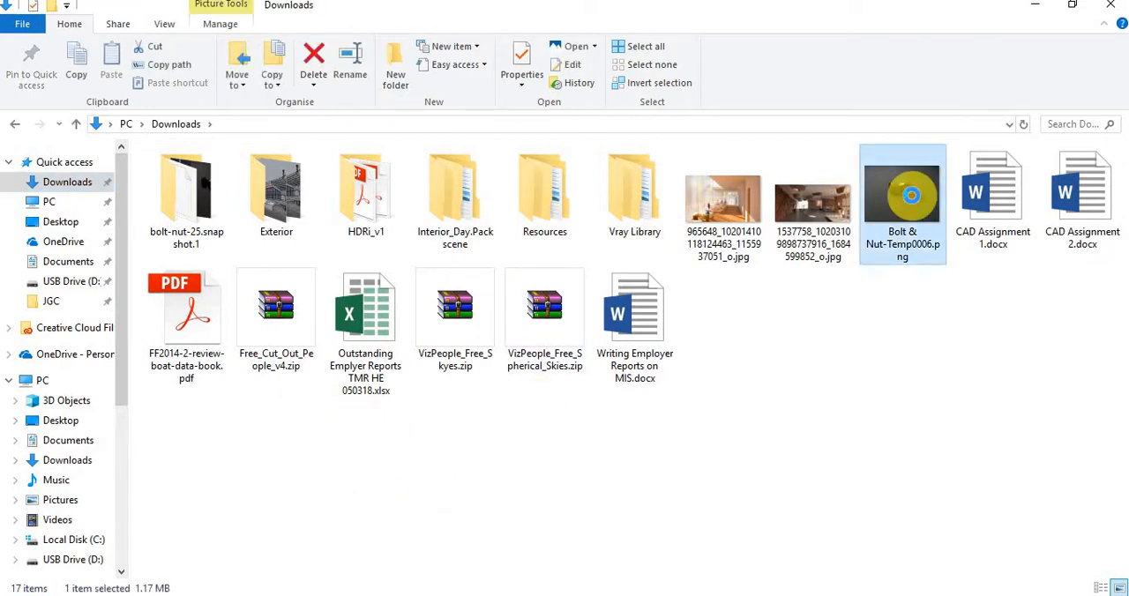
double_click(912, 196)
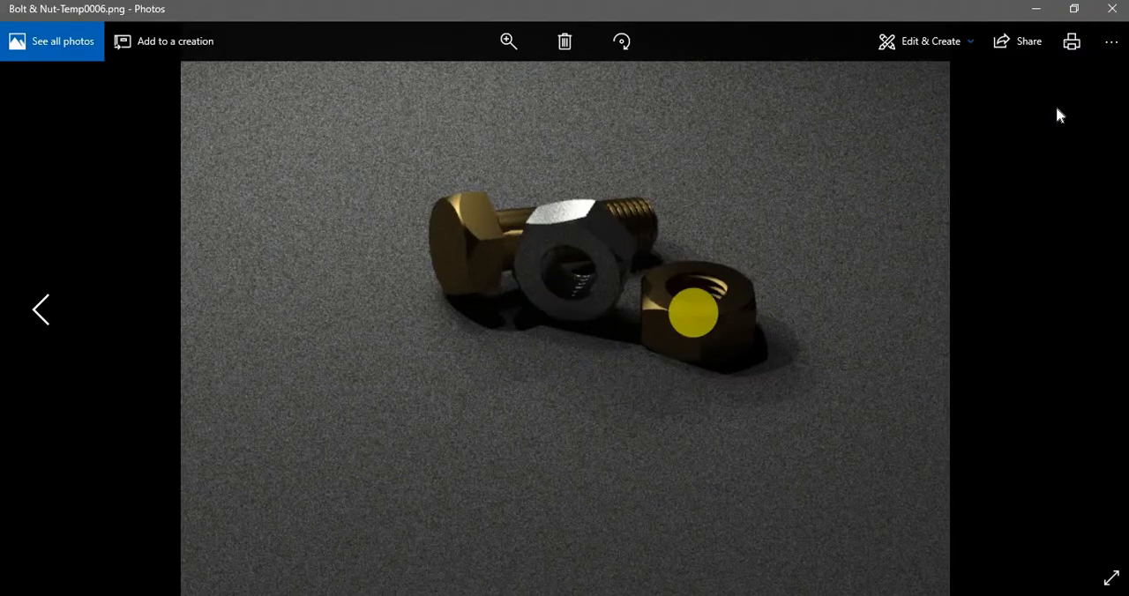
click(1117, 8)
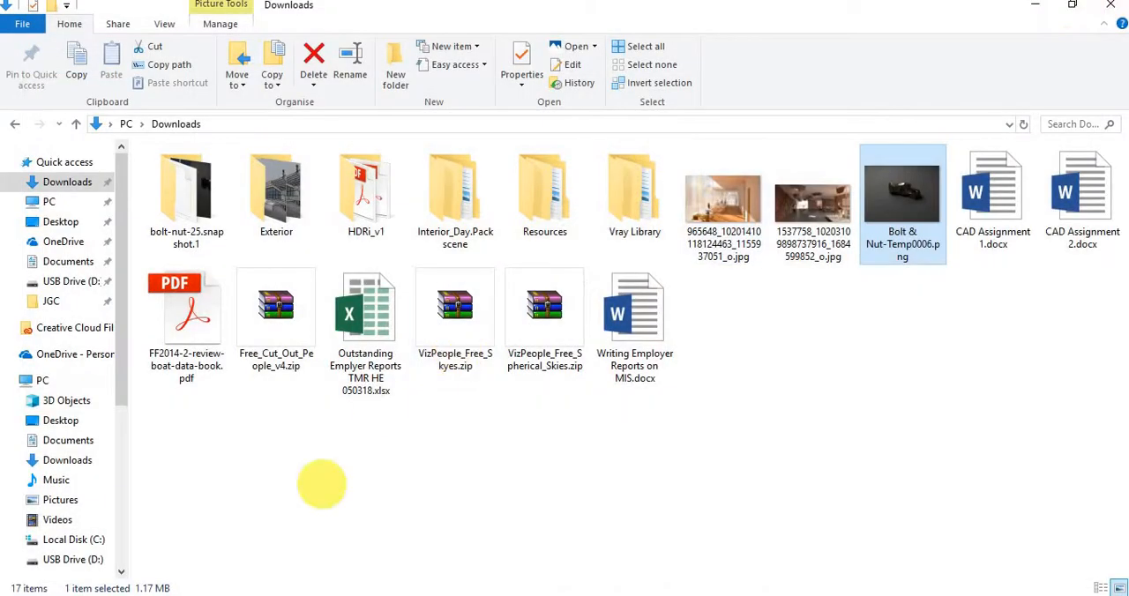
Return to the Bolt & Nut drawing in AutoCAD
mouse_move(198, 593)
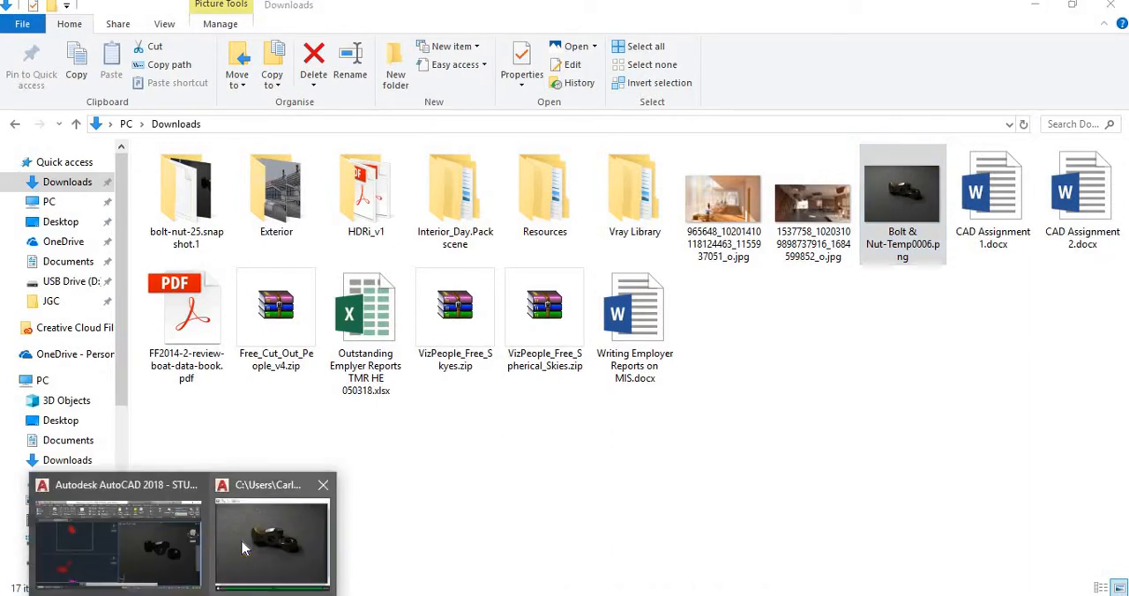
click(225, 530)
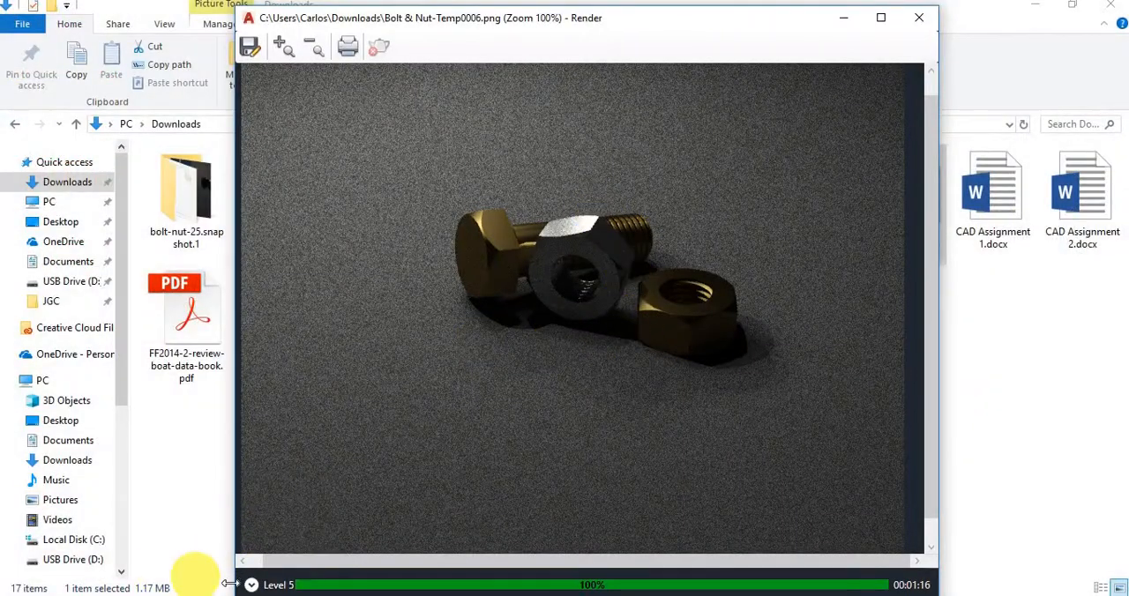
click(187, 595)
click(147, 547)
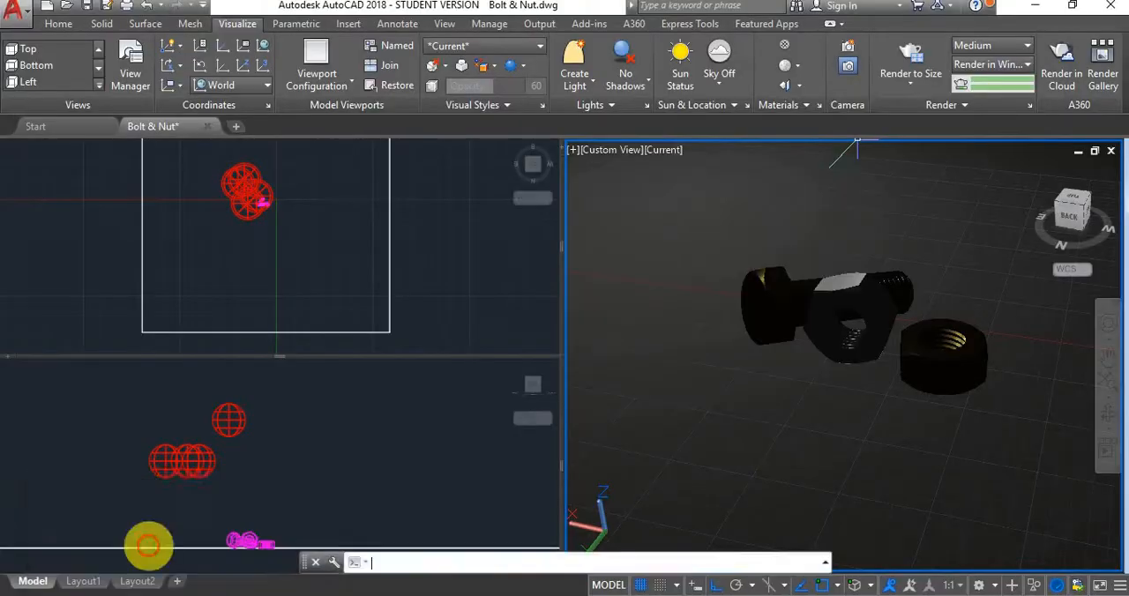